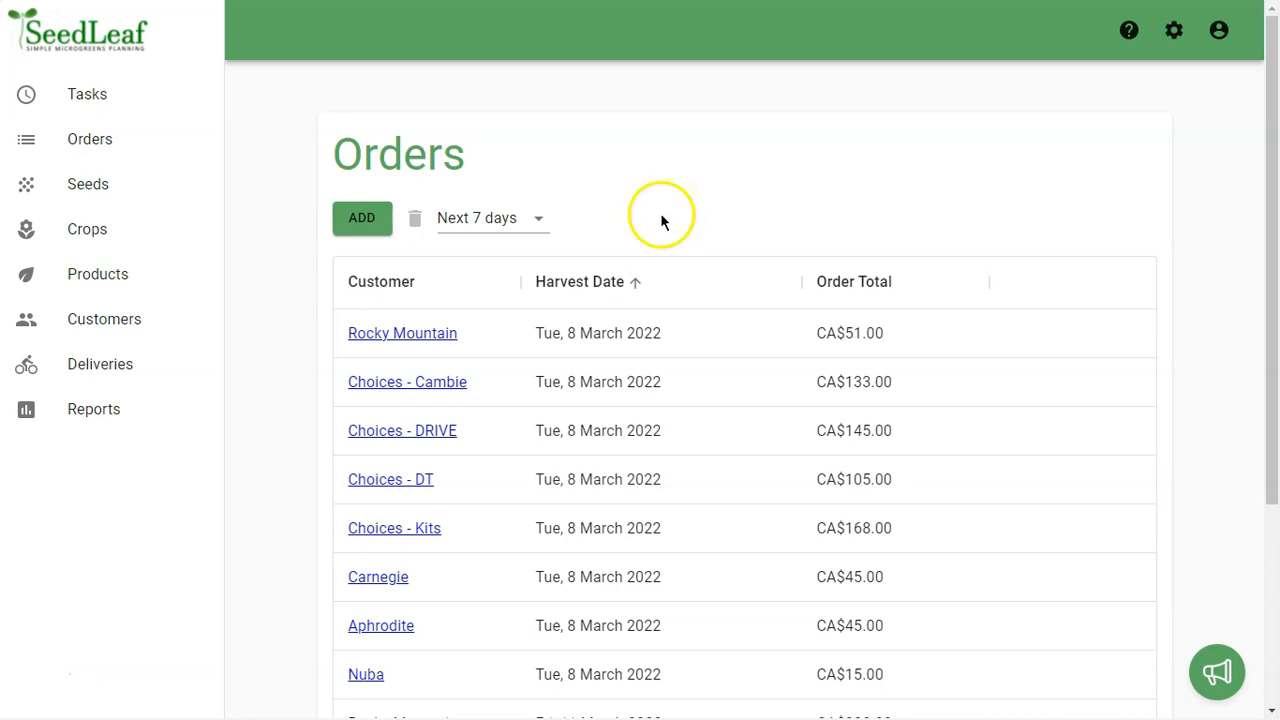
Step: Review the date range options and the orders listed for the next 7 days
left_click(538, 219)
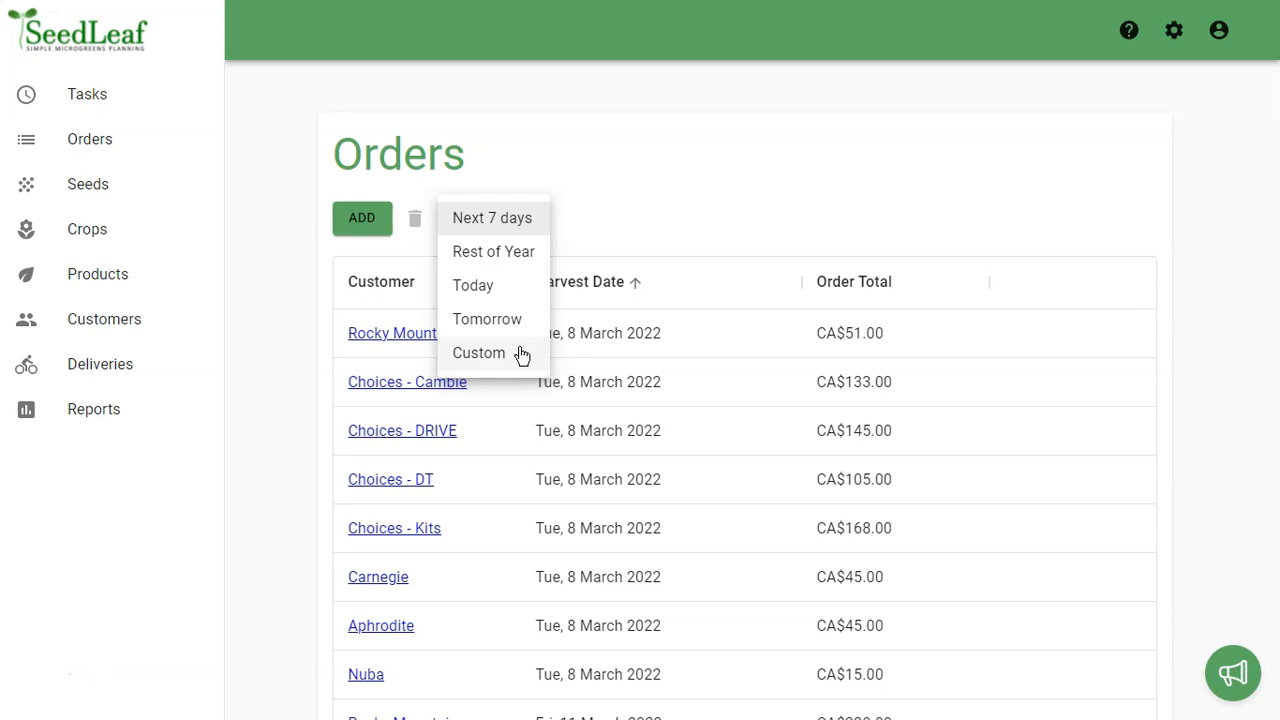
left_click(614, 280)
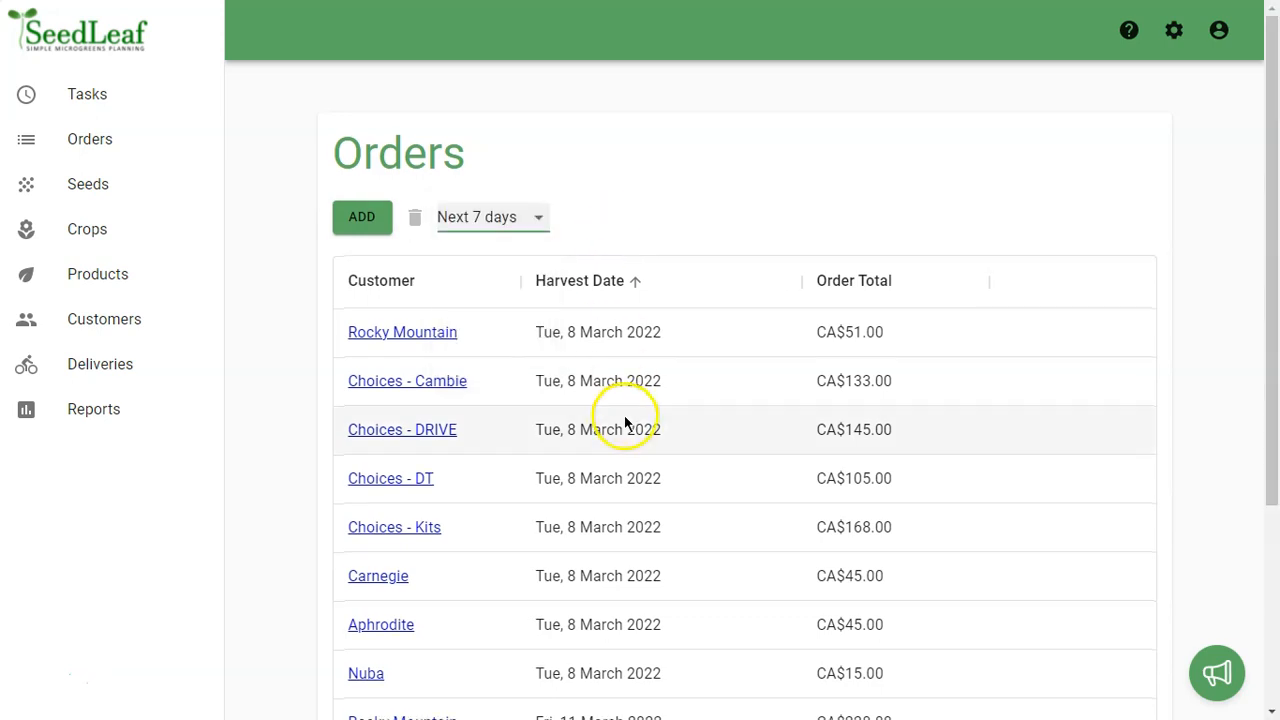
scroll(623, 417, "down", 2)
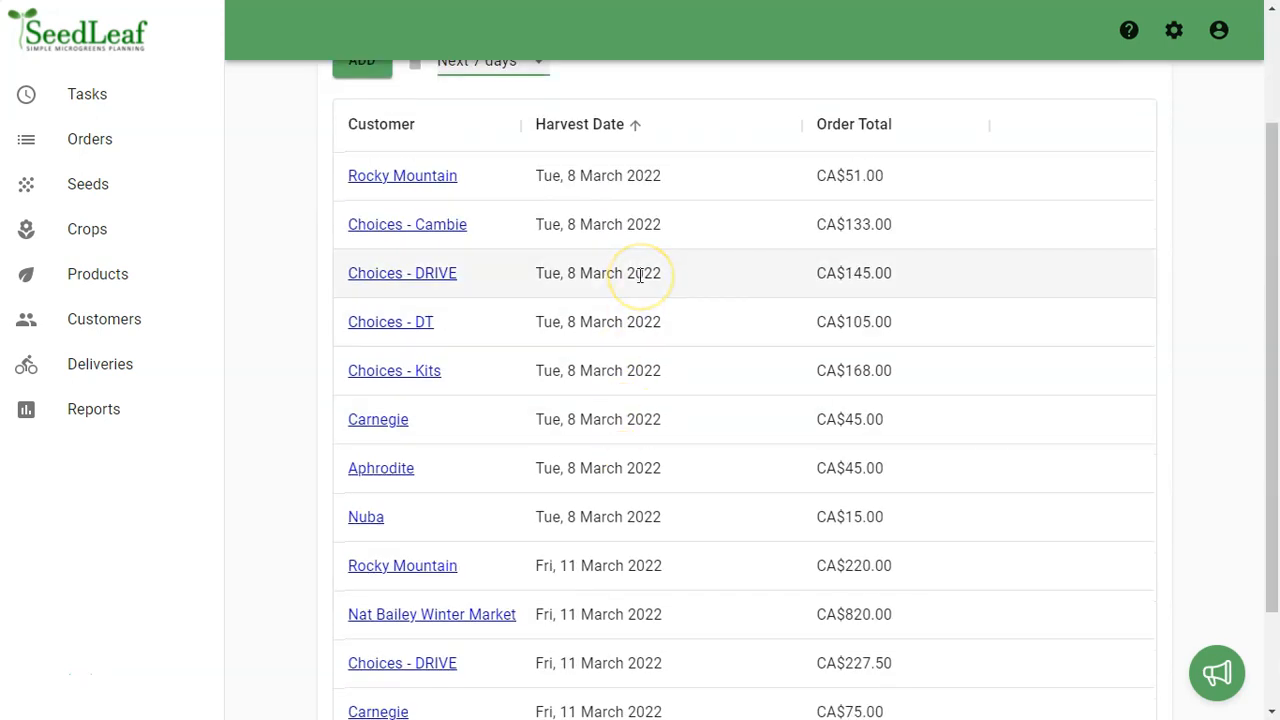
scroll(640, 274, "down", 1)
scroll(640, 274, "up", 2)
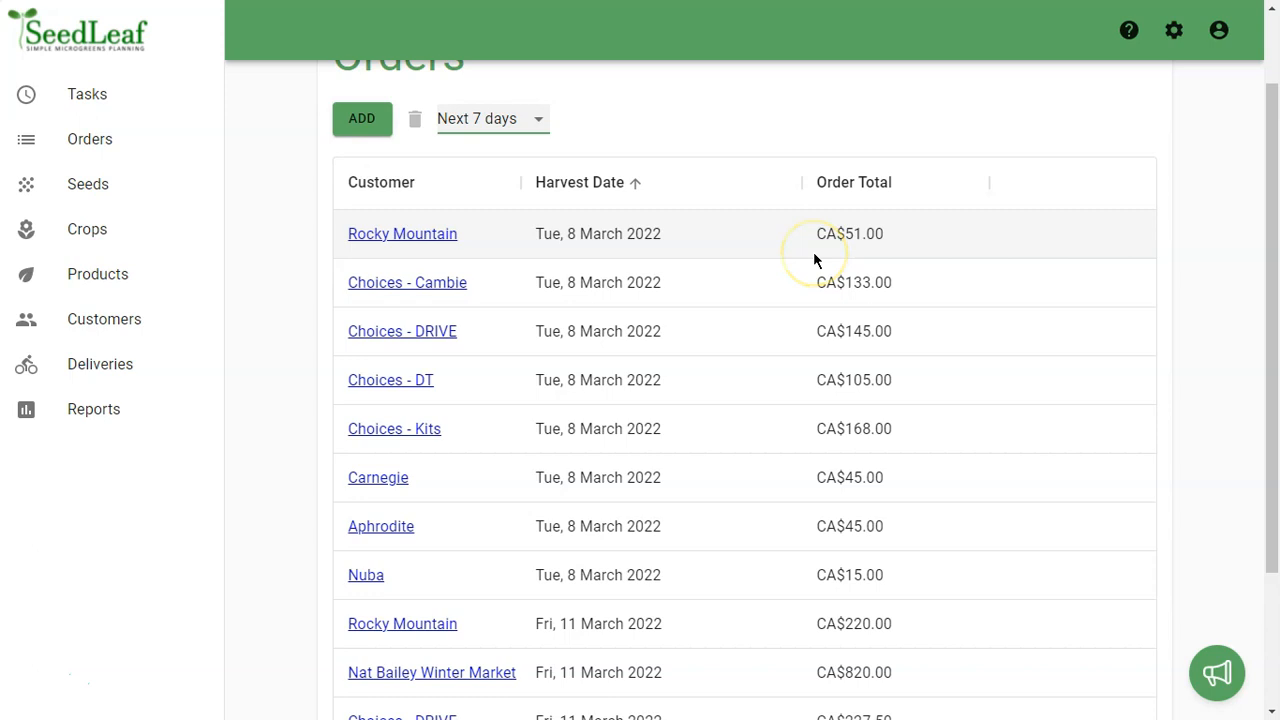
scroll(617, 422, "up", 2)
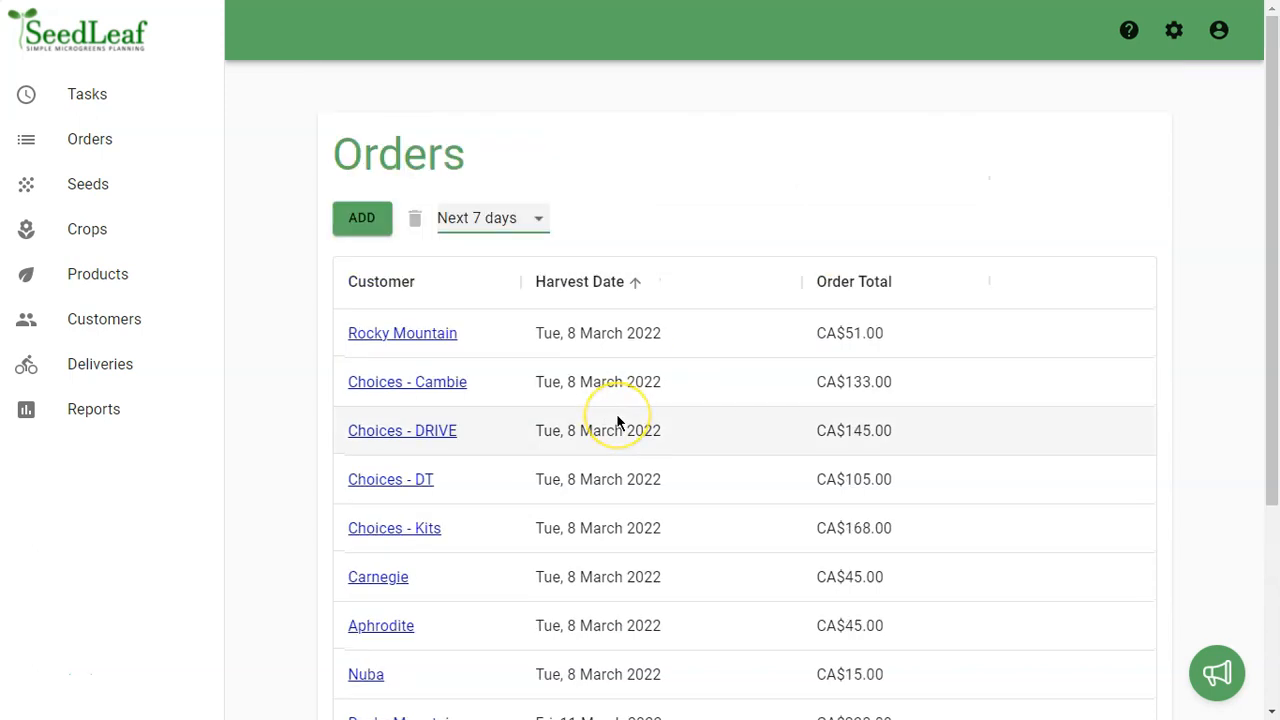
Step: Start a new order for Frank's Diner with the harvest date 2022/03/18
left_click(356, 220)
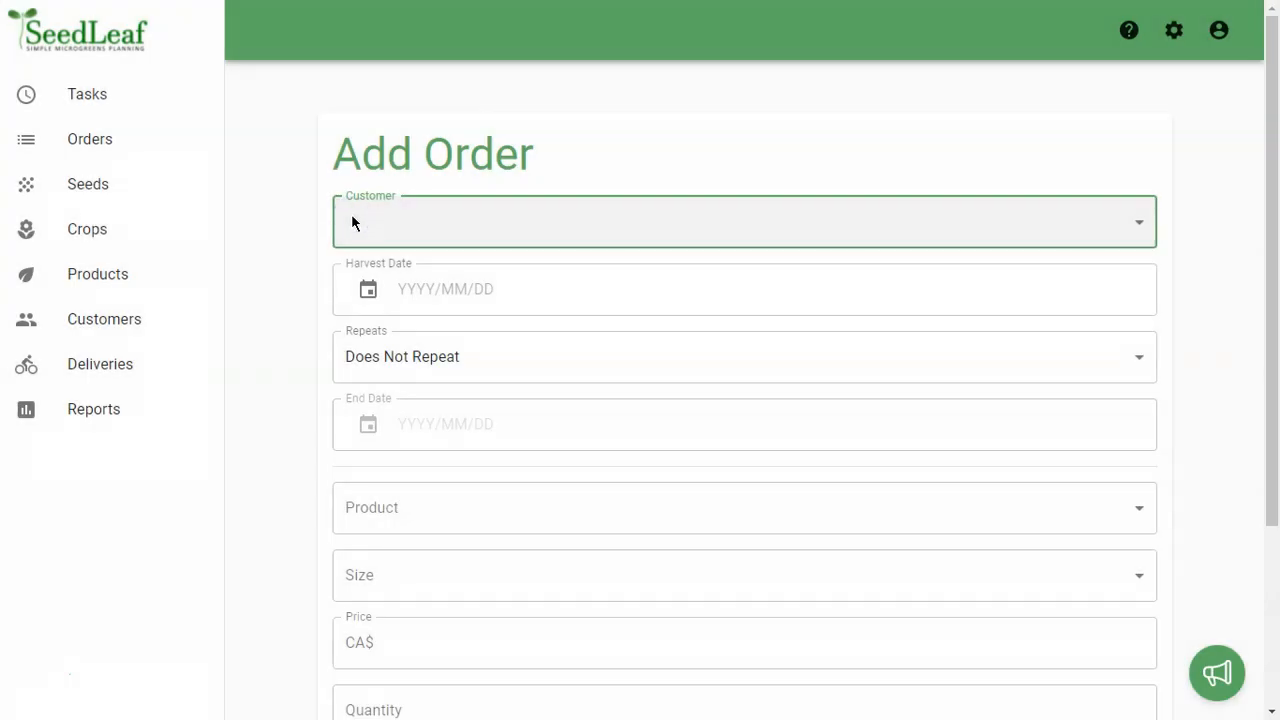
left_click(623, 209)
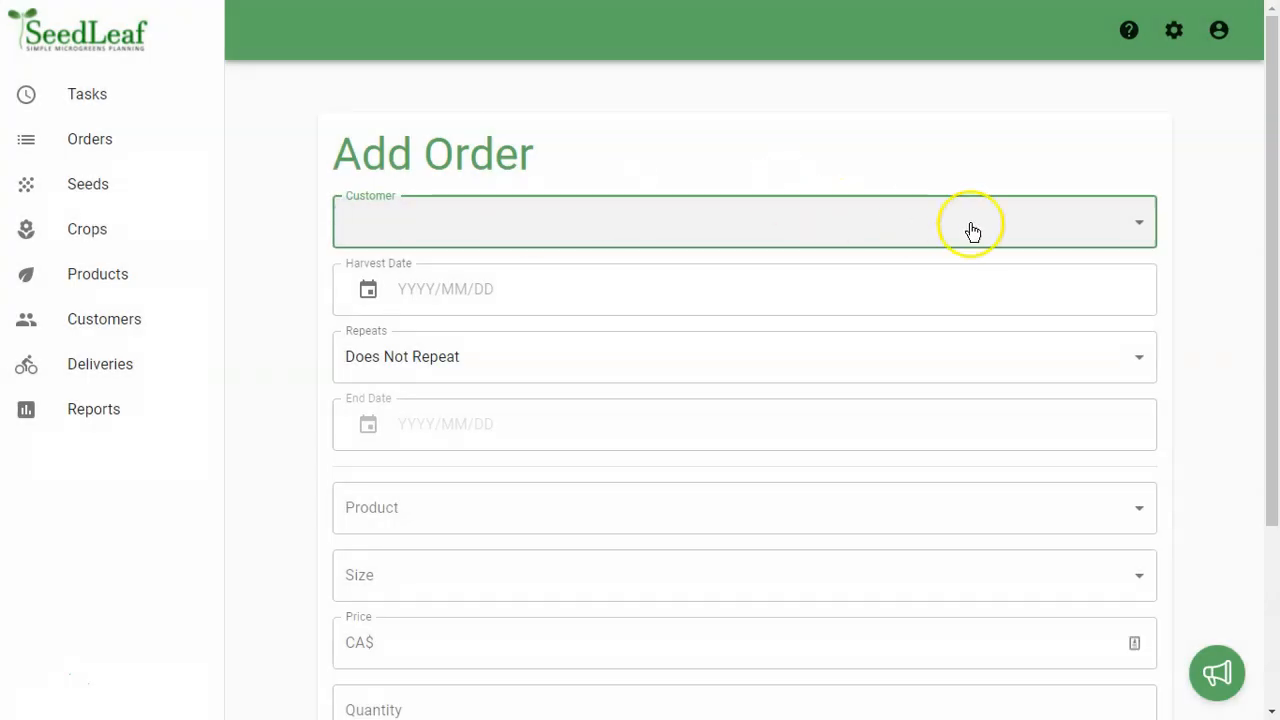
left_click(1132, 229)
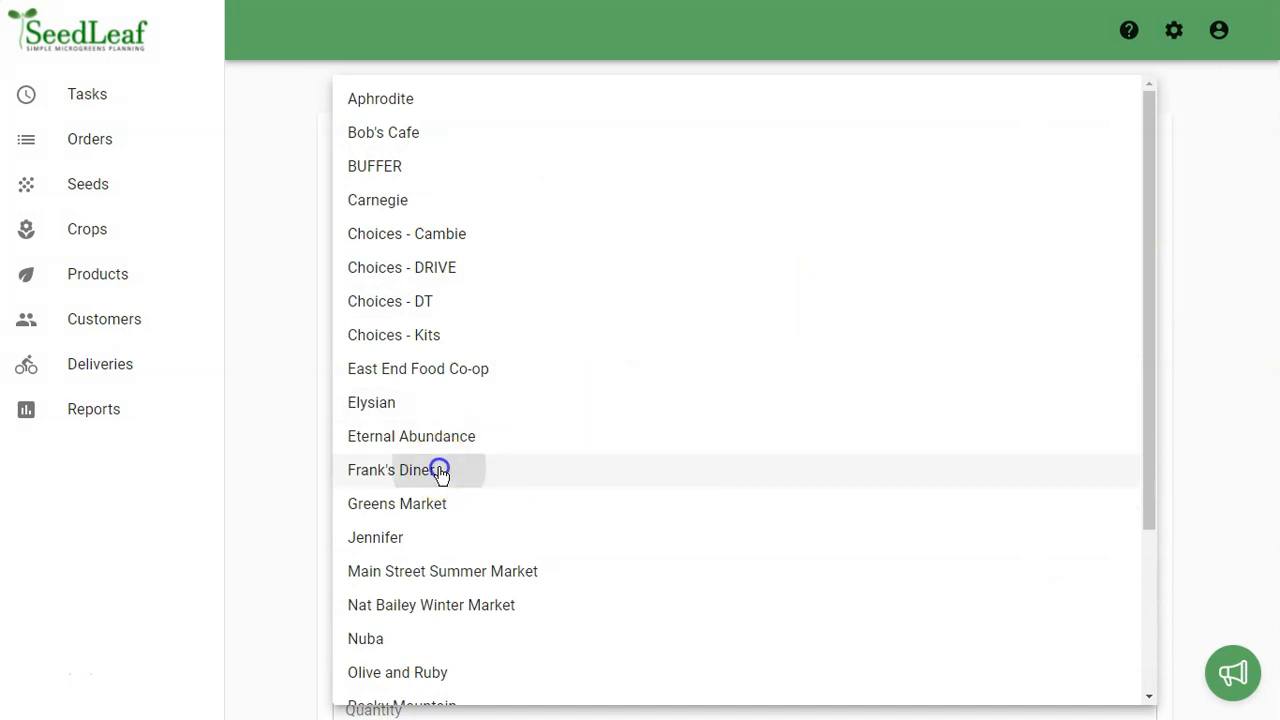
left_click(439, 472)
left_click(441, 287)
left_click(368, 293)
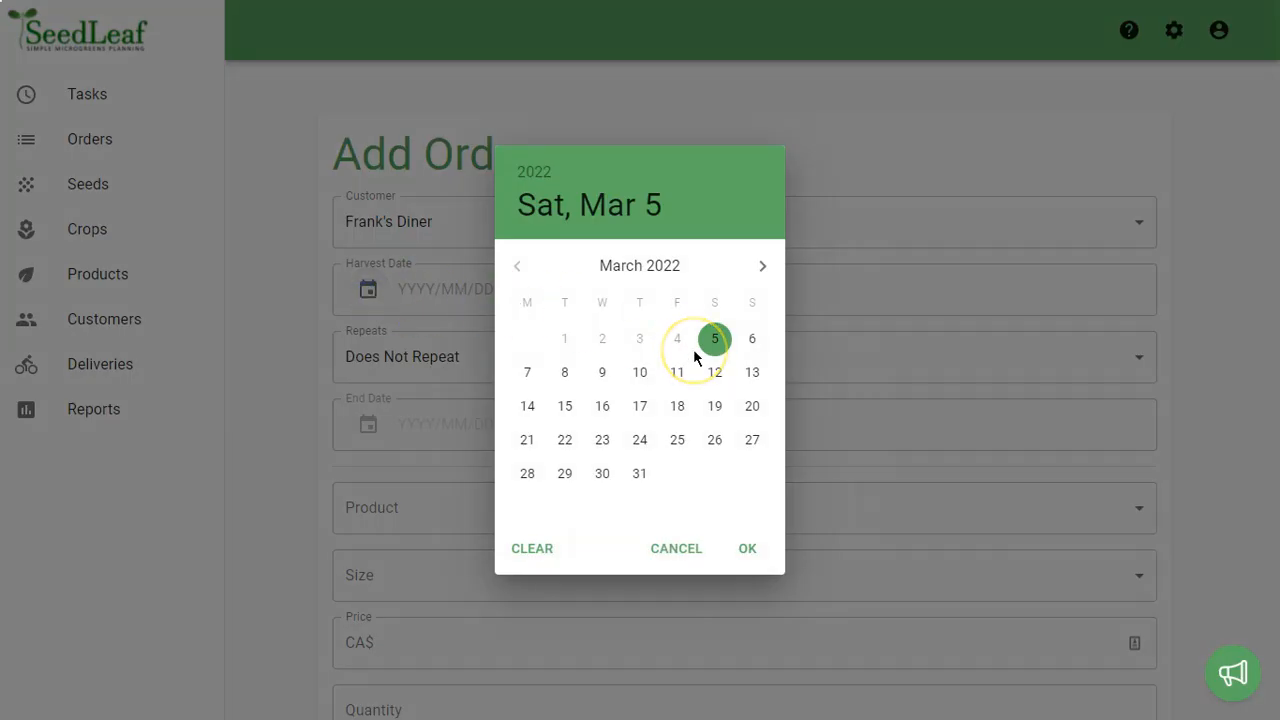
left_click(677, 408)
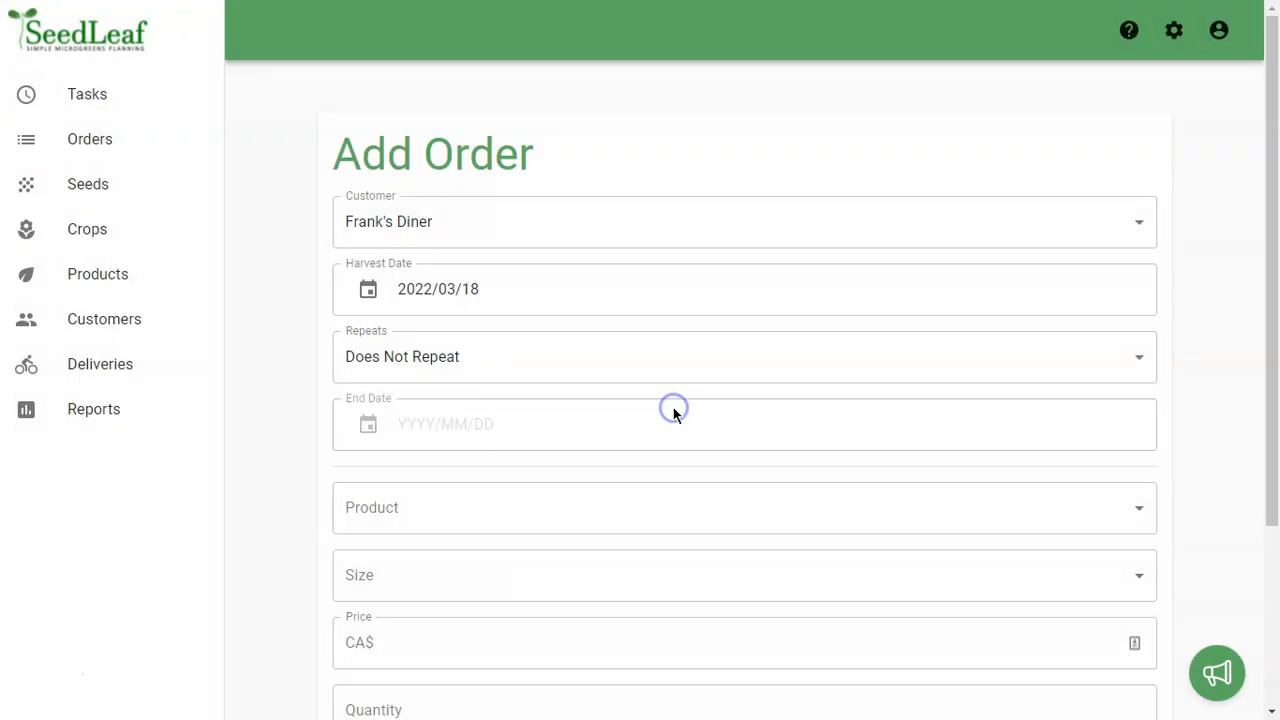
Step: Make the new order repeat weekly
left_click(490, 364)
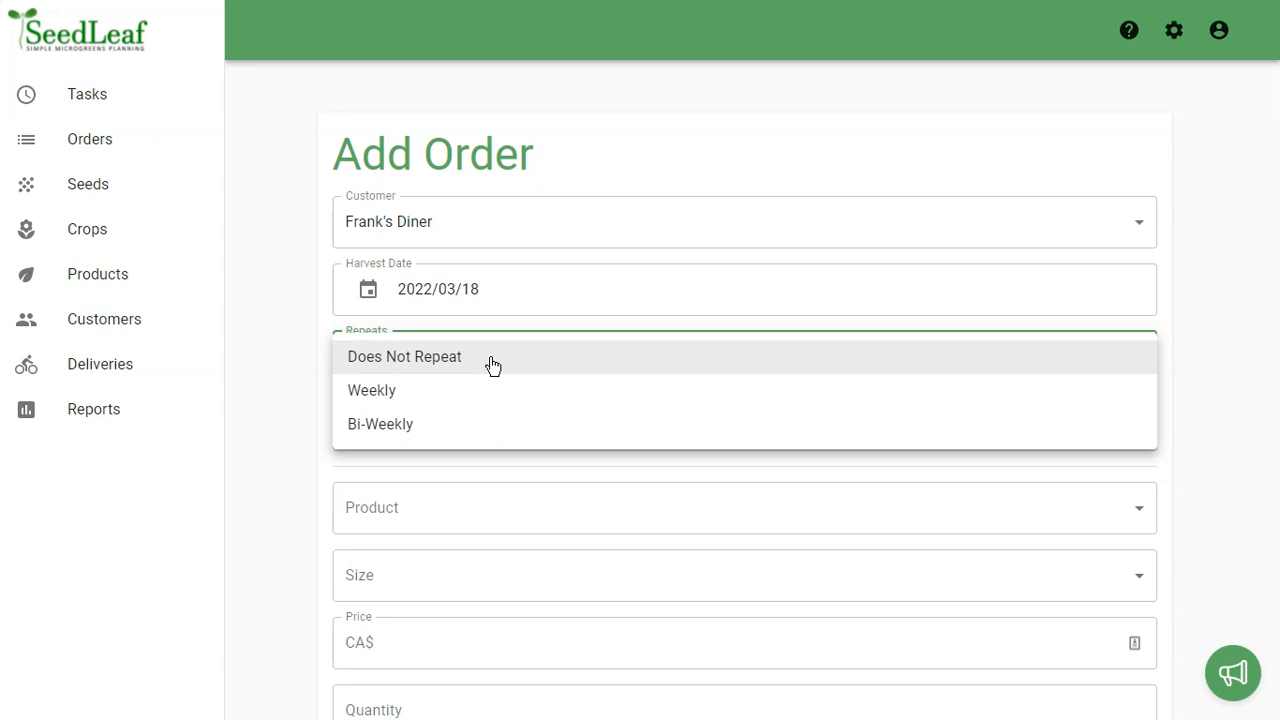
left_click(454, 391)
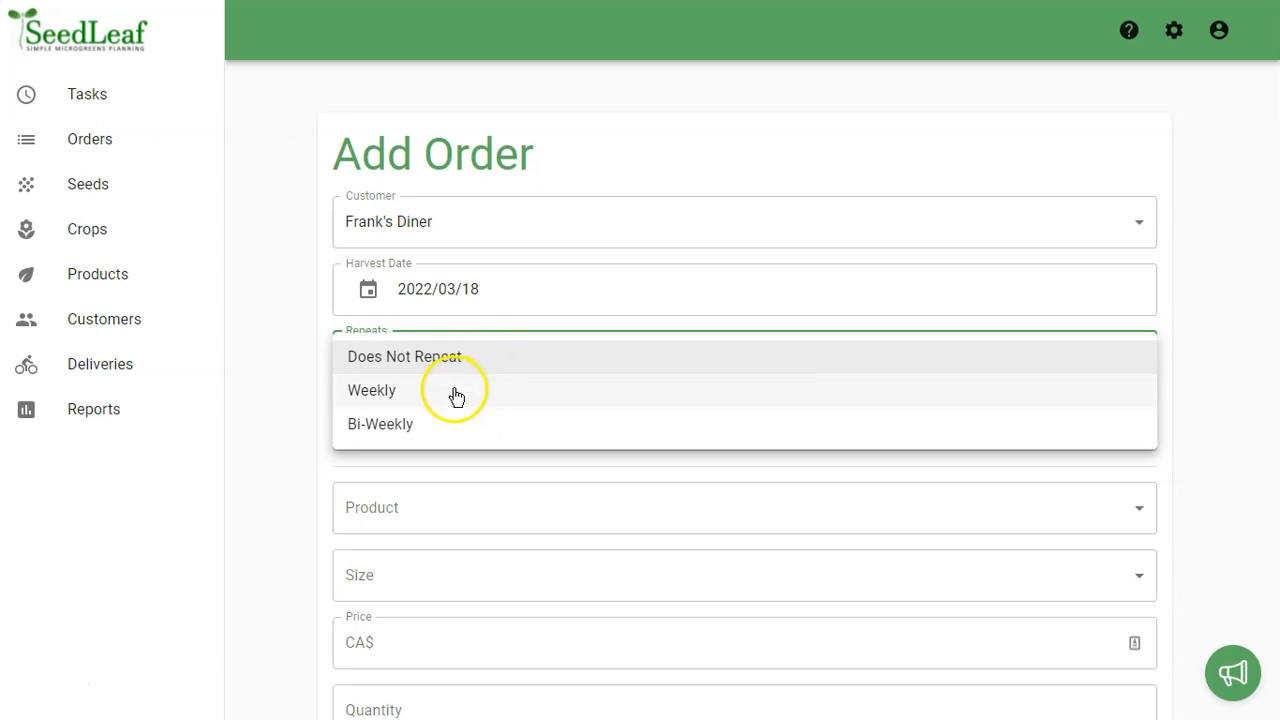
left_click(423, 424)
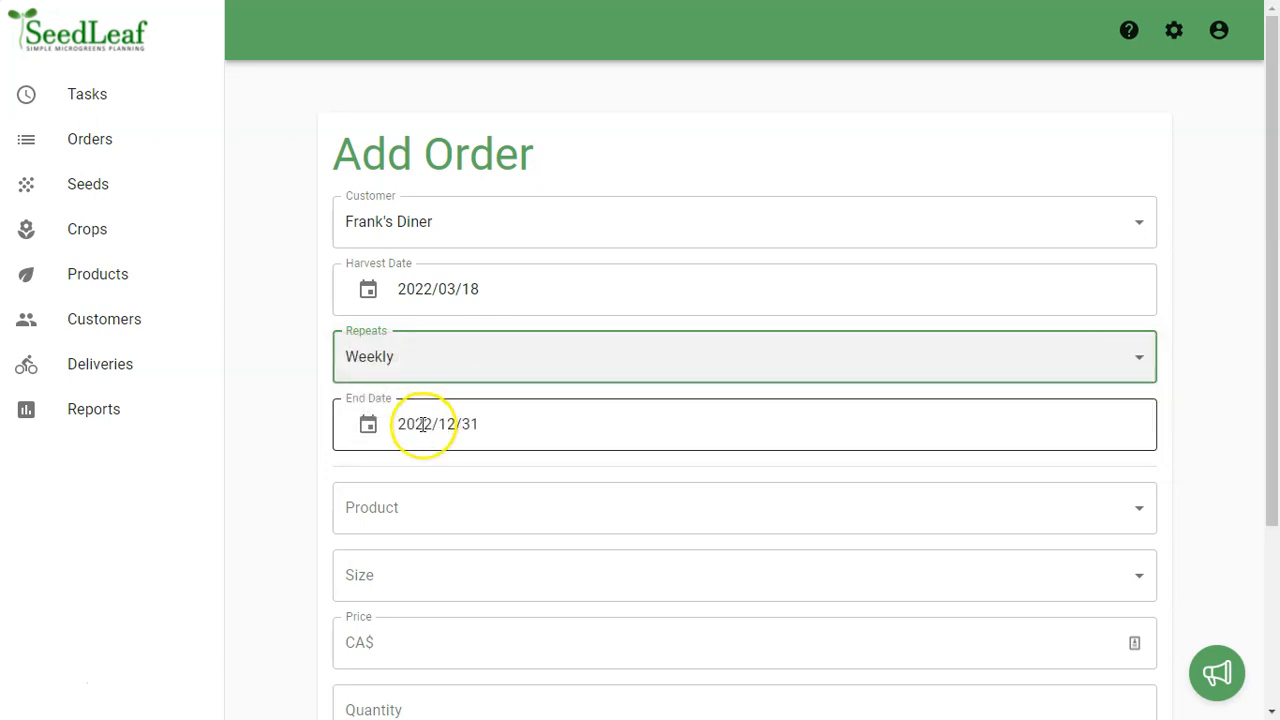
left_click(377, 428)
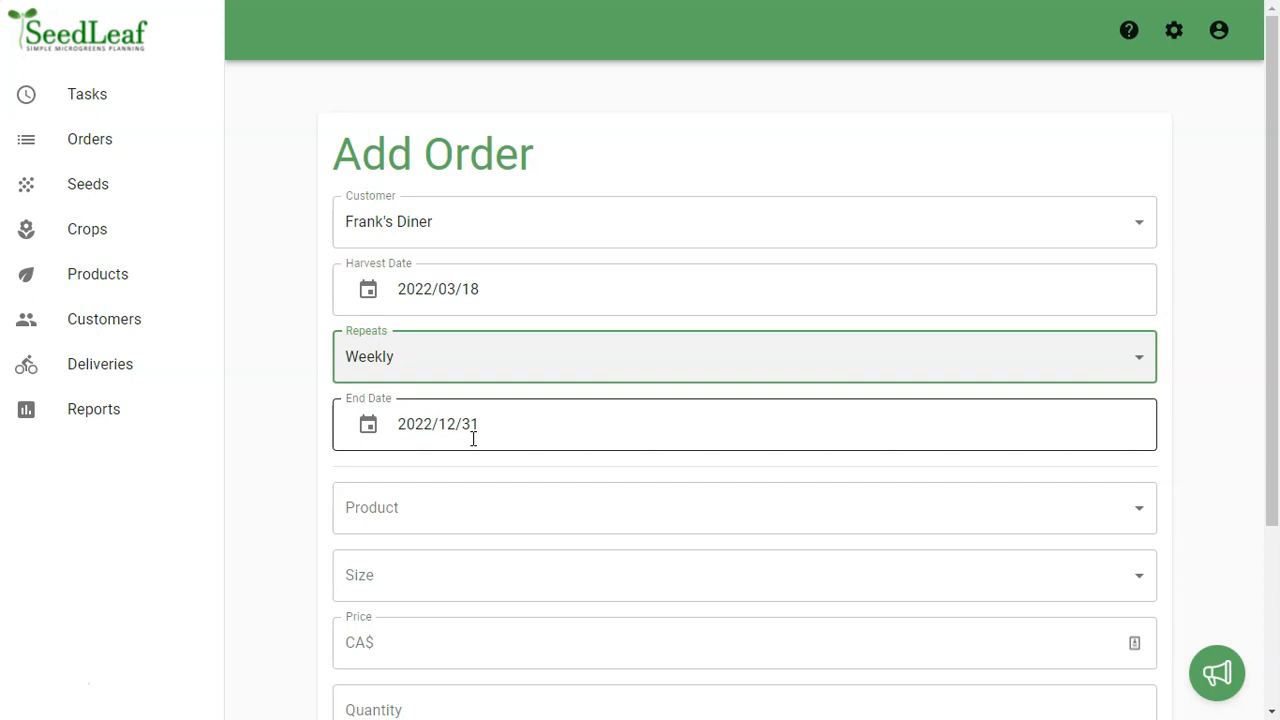
Step: Choose Sunnies - CLAM in size Large as the order's product
scroll(474, 439, "down", 1)
left_click(476, 312)
scroll(476, 312, "down", 1)
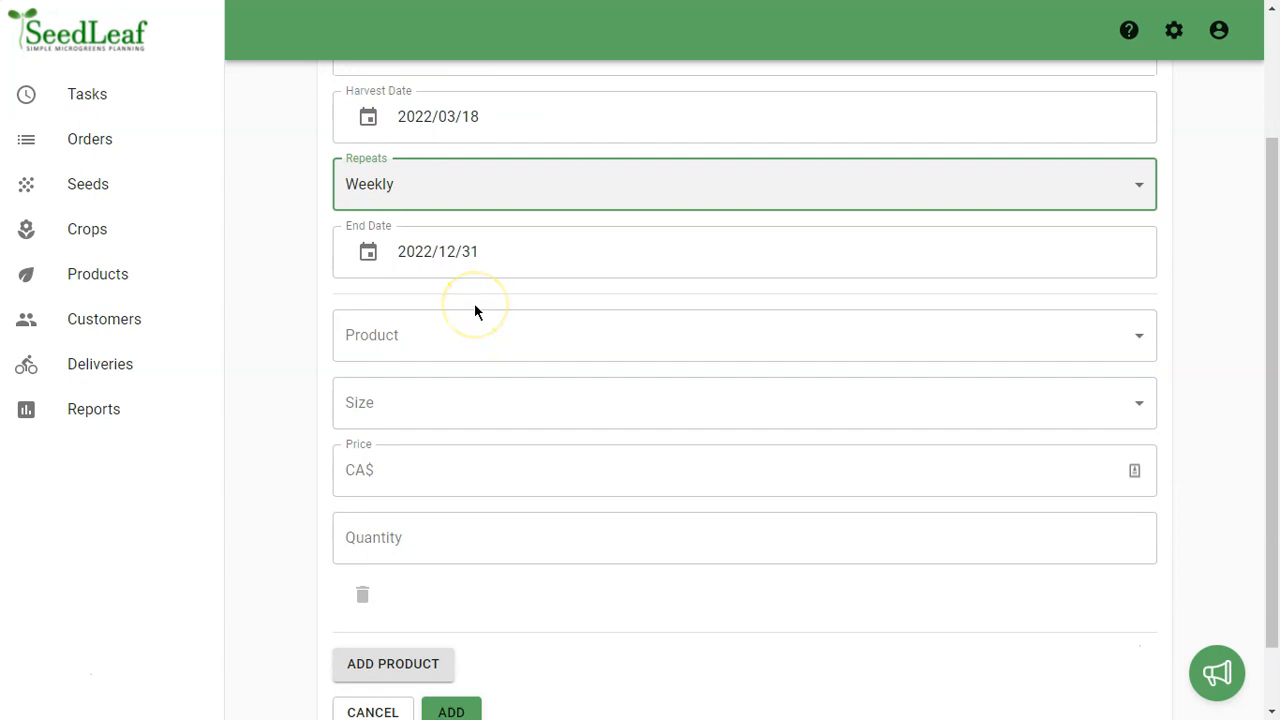
left_click(417, 345)
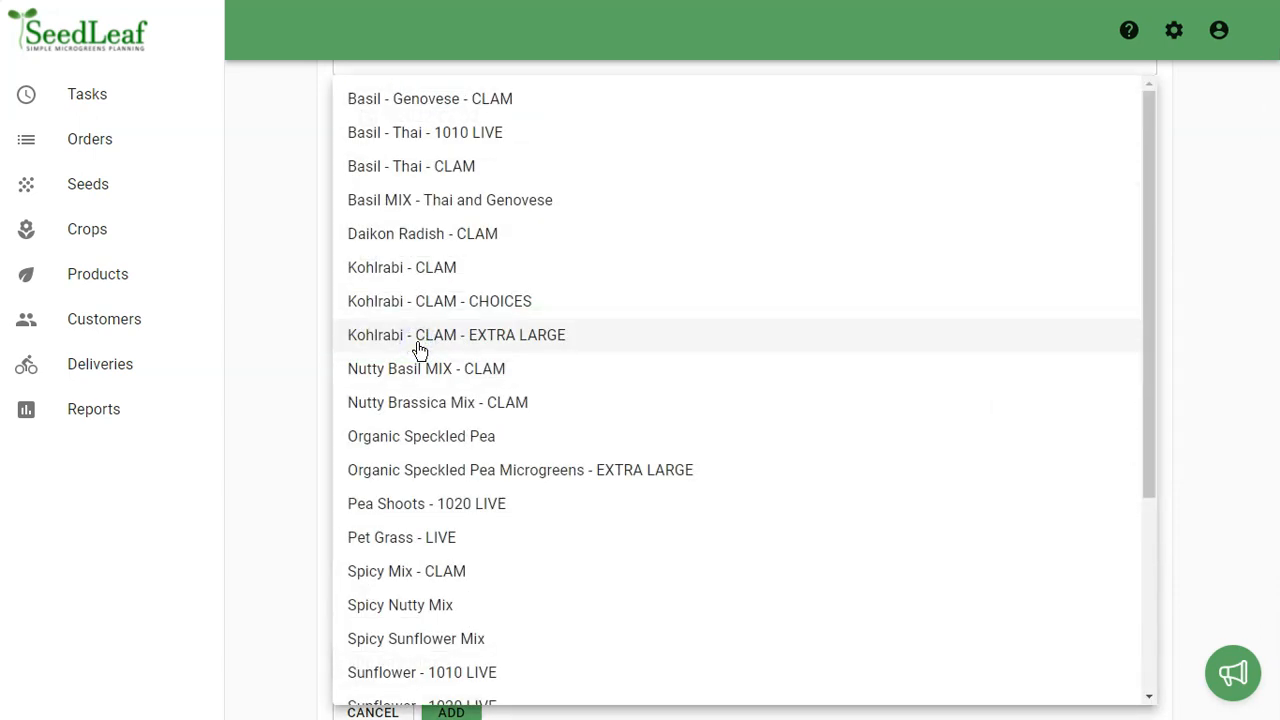
scroll(419, 349, "down", 1)
scroll(419, 349, "down", 2)
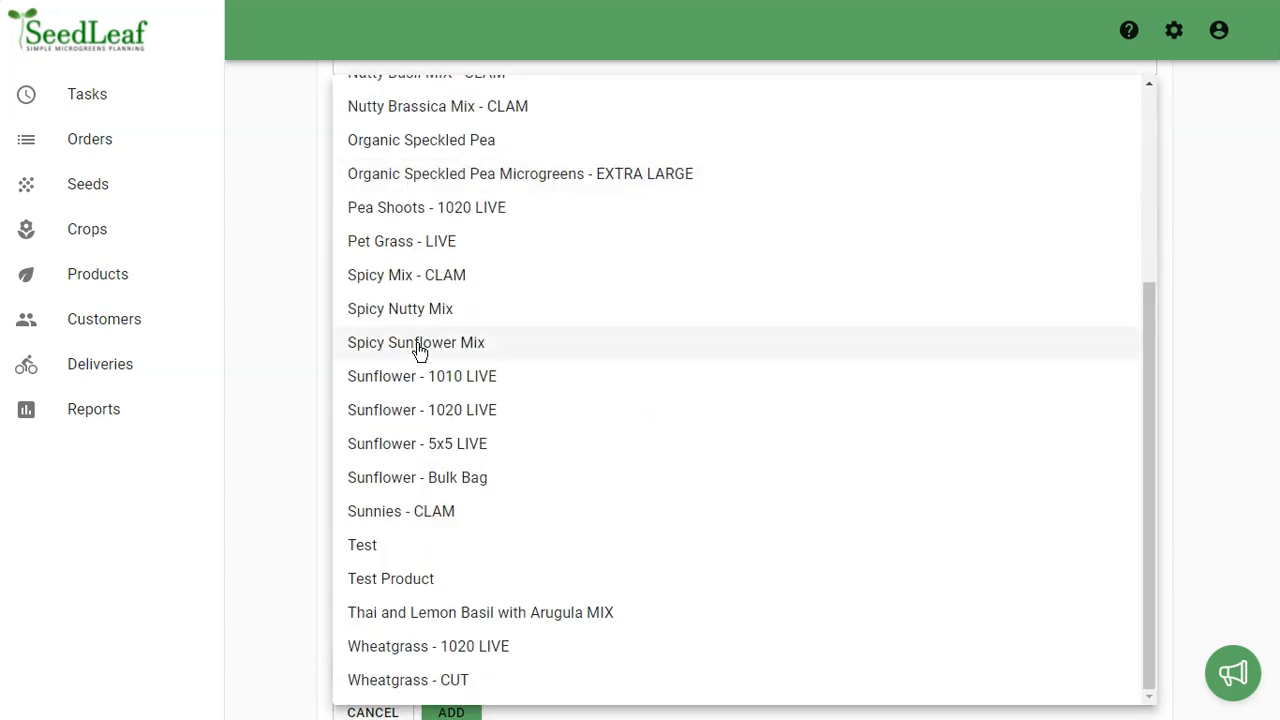
left_click(446, 522)
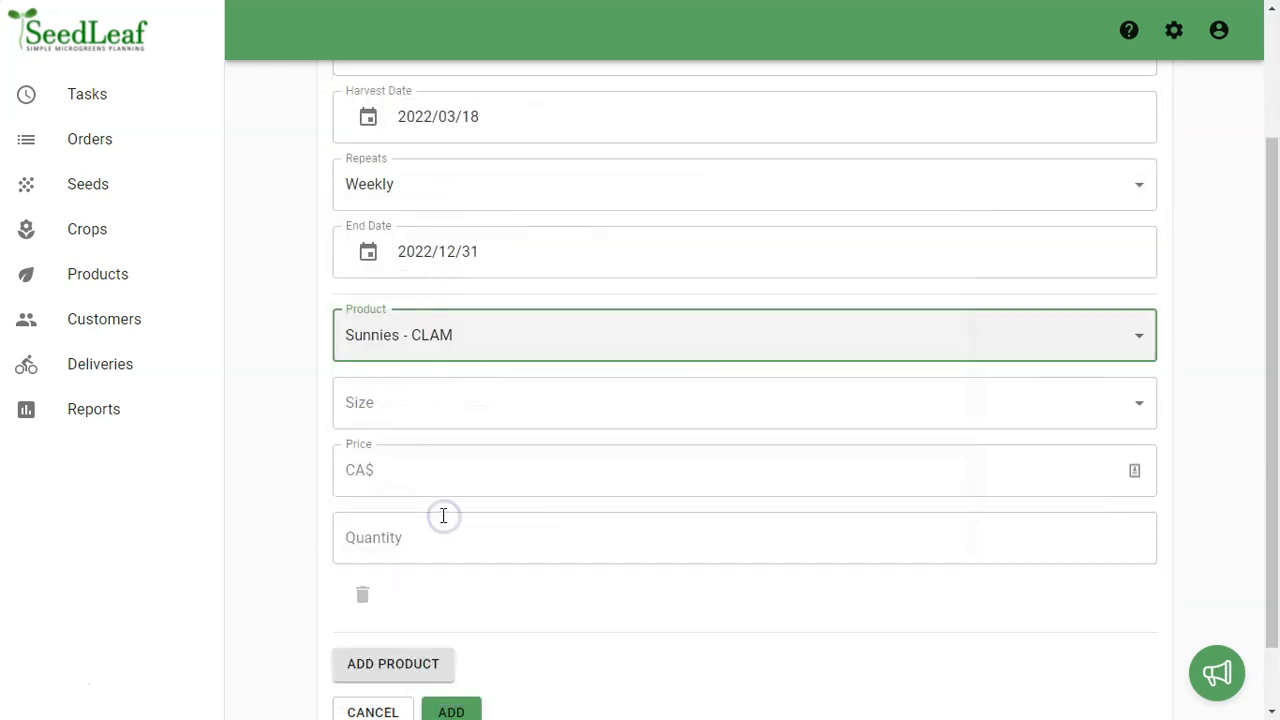
left_click(414, 400)
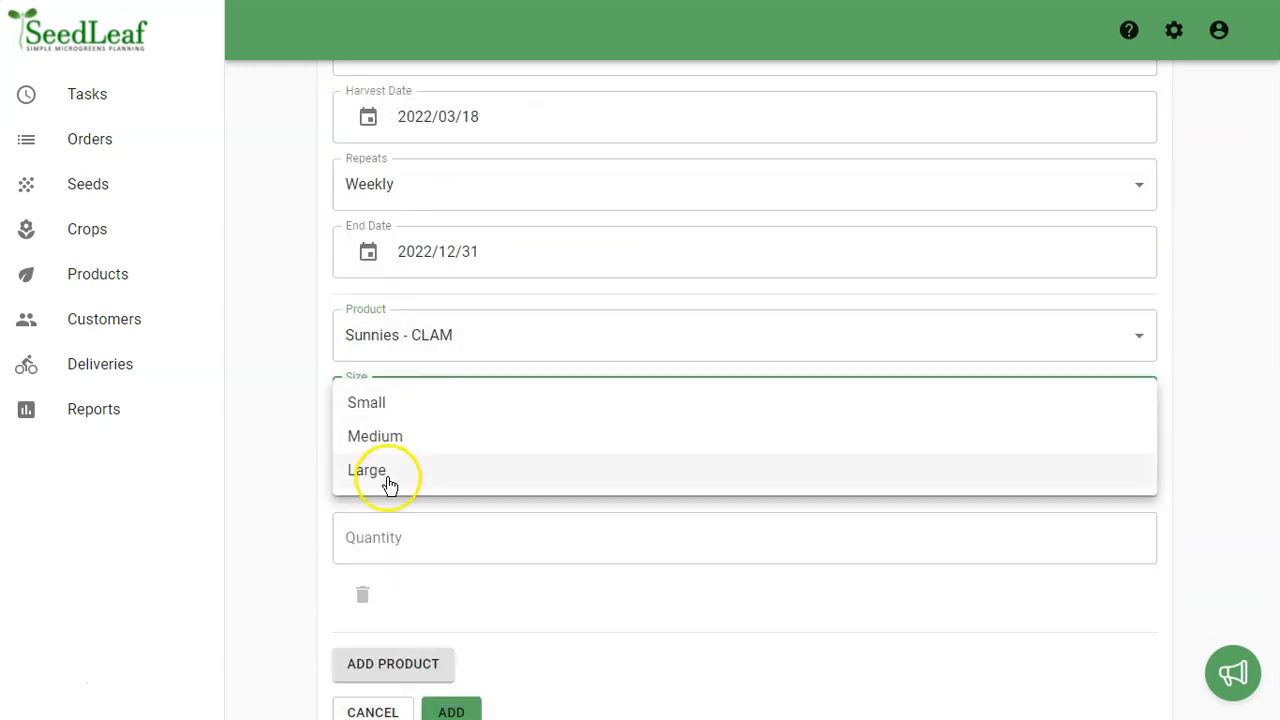
left_click(388, 474)
Step: Set the product quantity to 2 and submit the new order
left_click(428, 536)
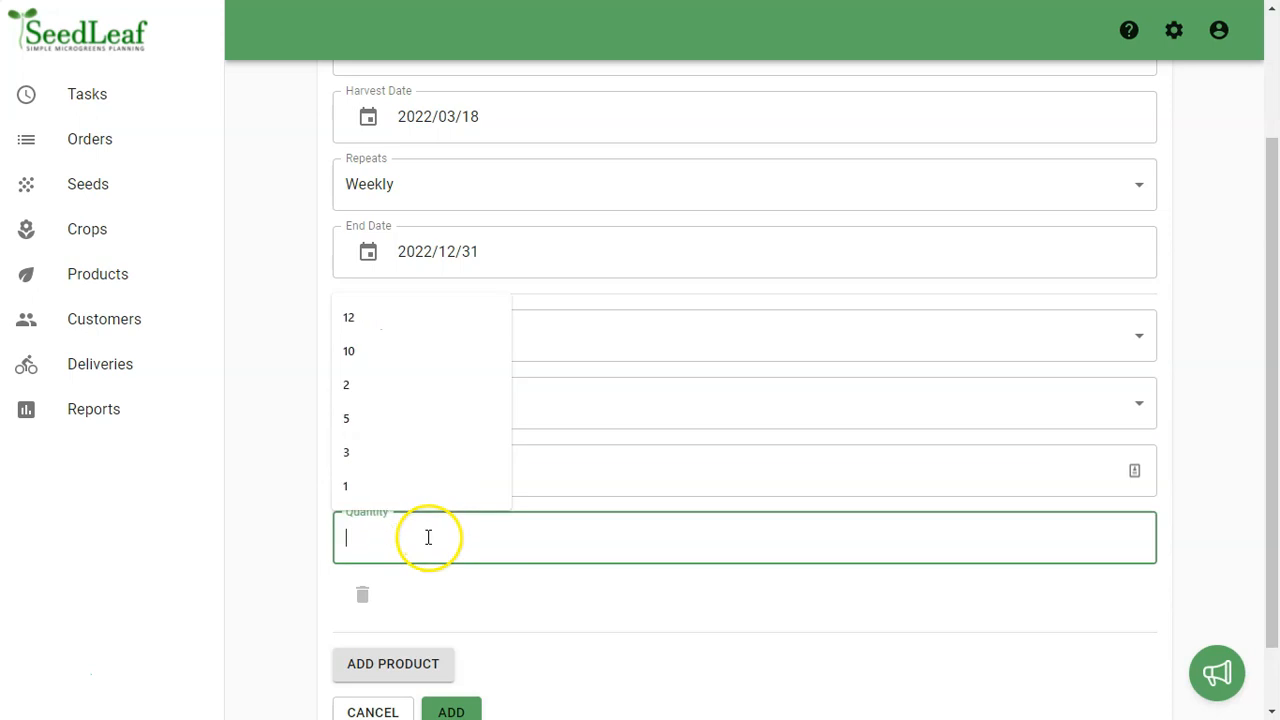
type("2")
scroll(428, 537, "down", 2)
left_click(465, 631)
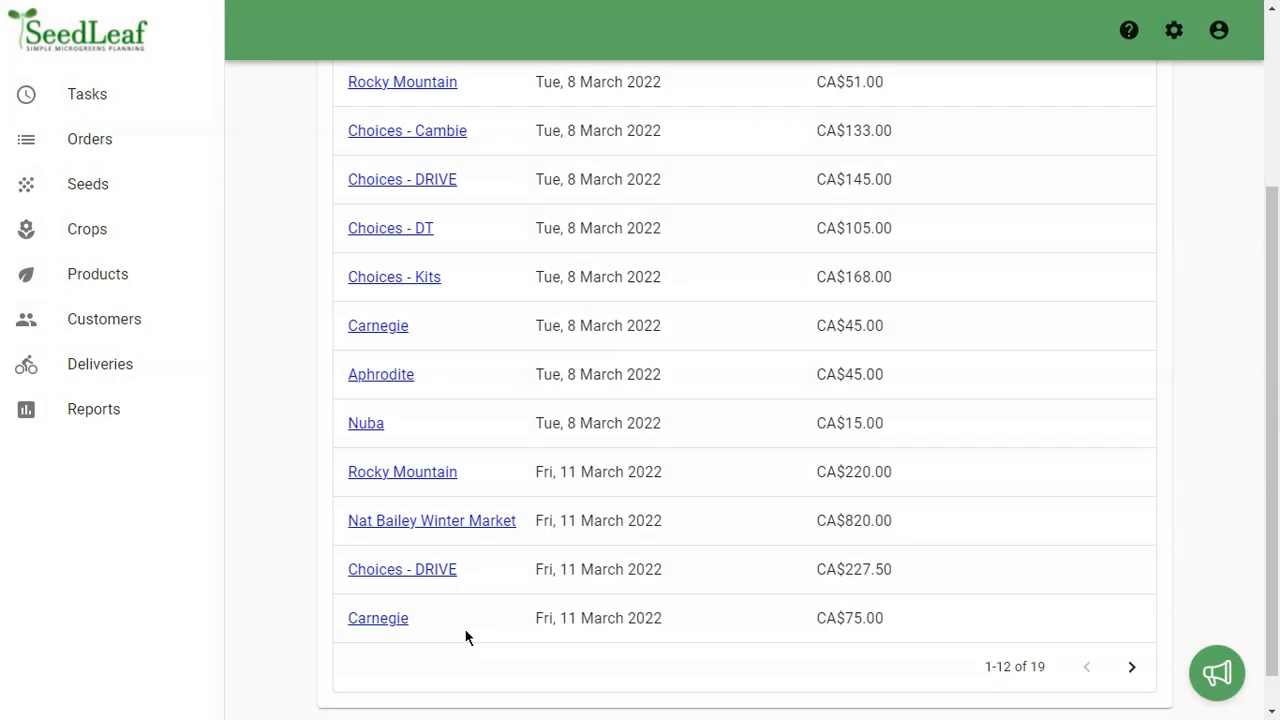
Step: Filter the orders list with a custom date range ending March 18, 2022
scroll(712, 463, "down", 1)
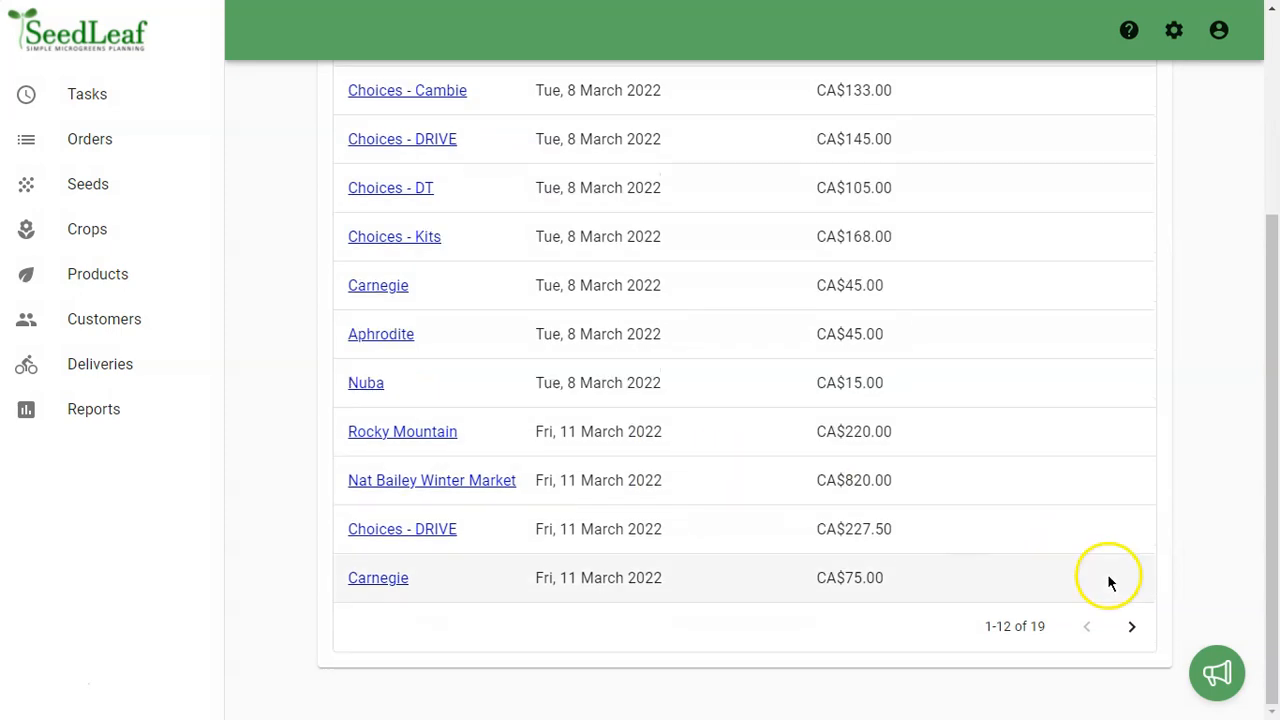
left_click(1131, 634)
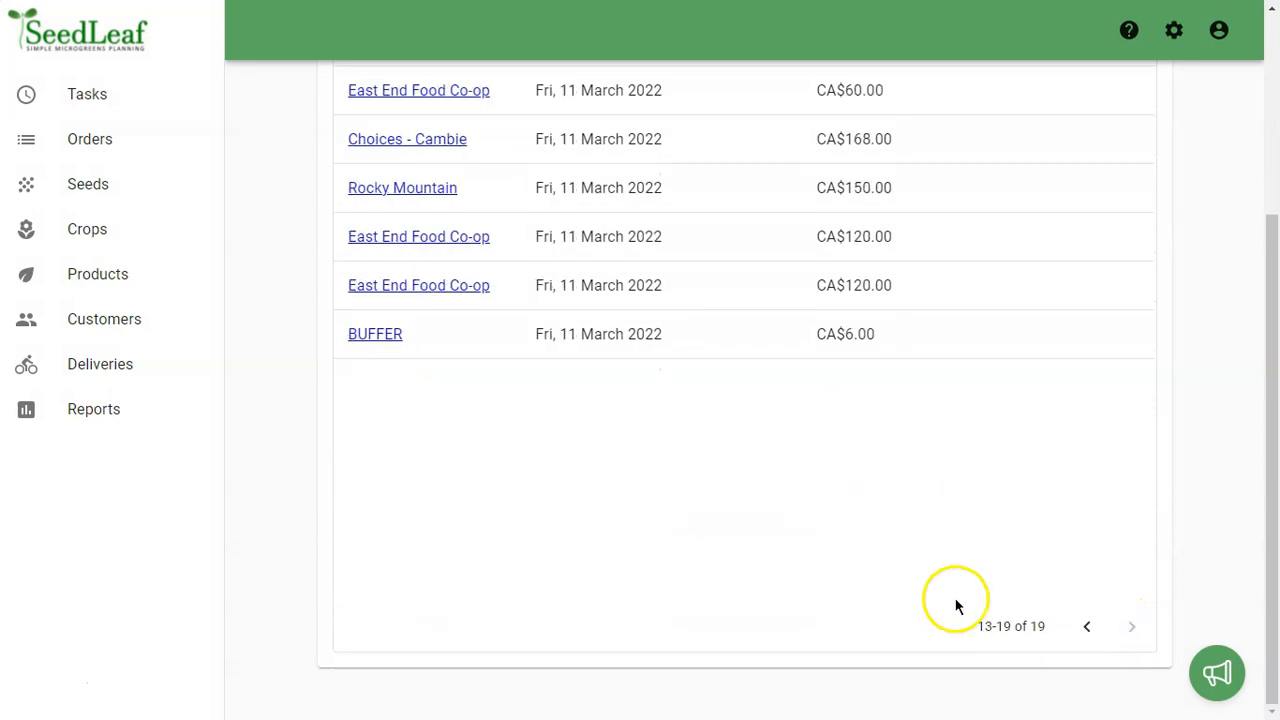
scroll(900, 550, "up", 3)
left_click(537, 218)
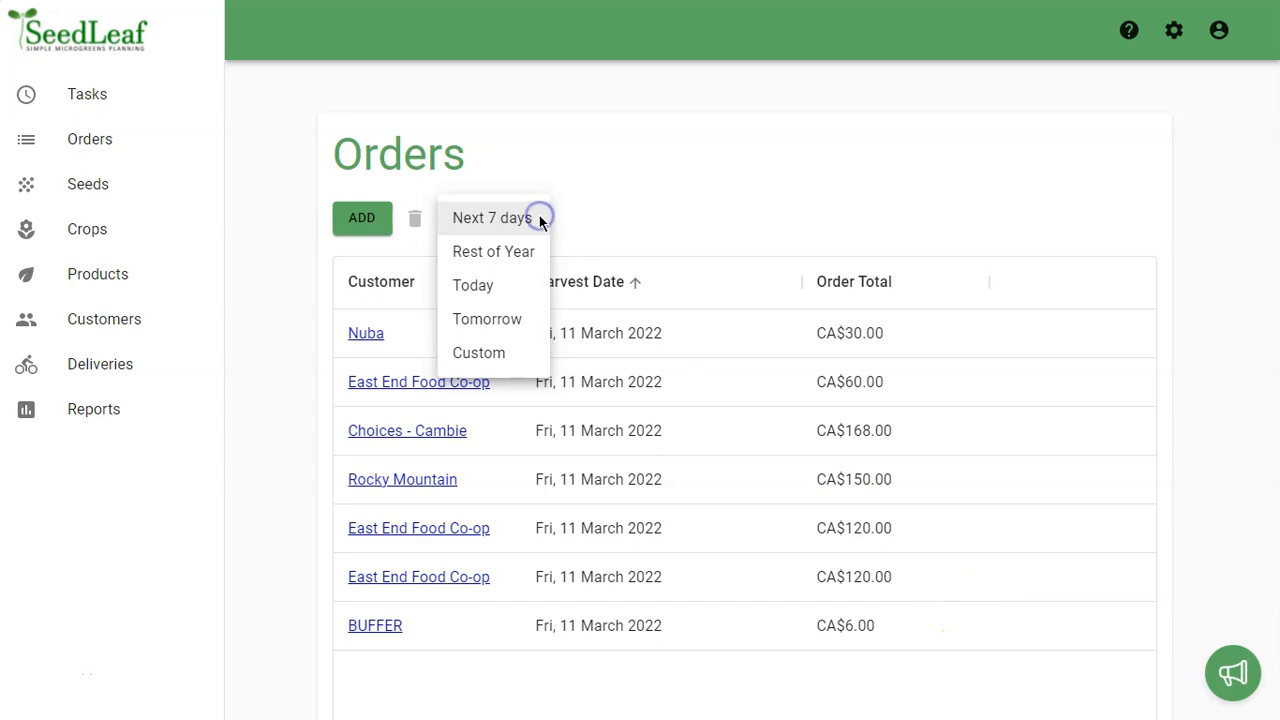
left_click(496, 358)
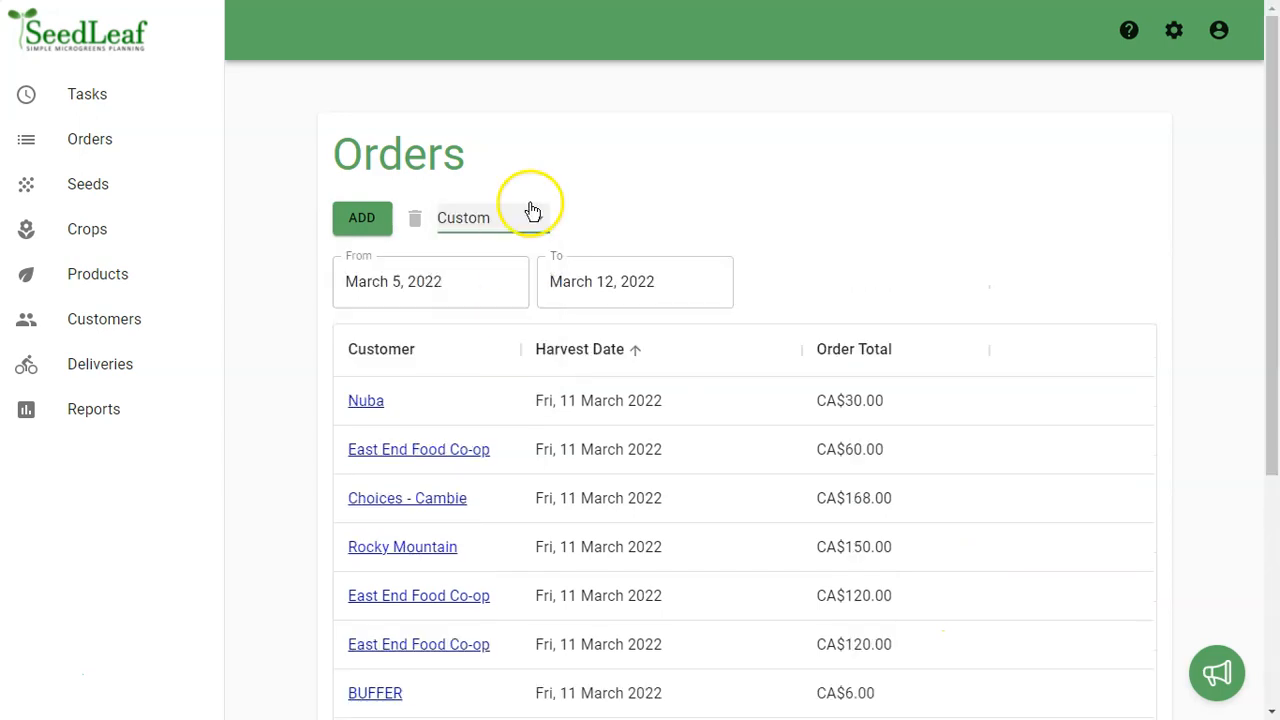
left_click(615, 282)
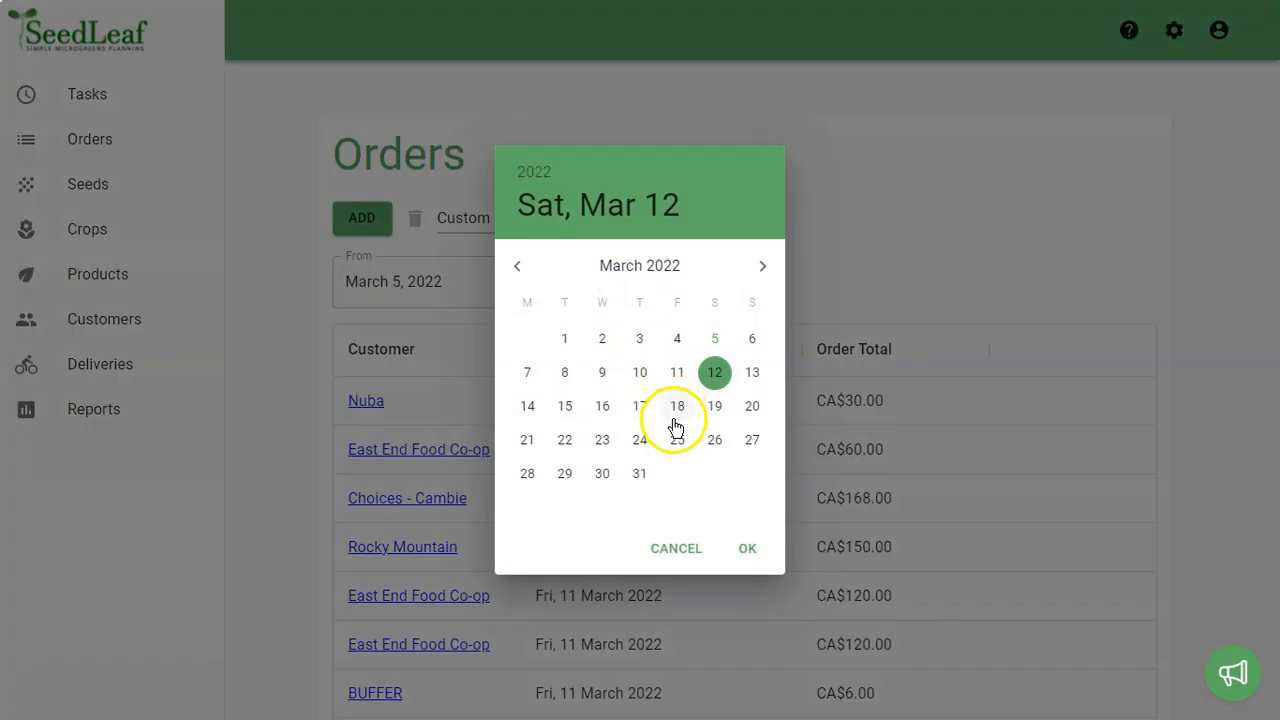
left_click(677, 406)
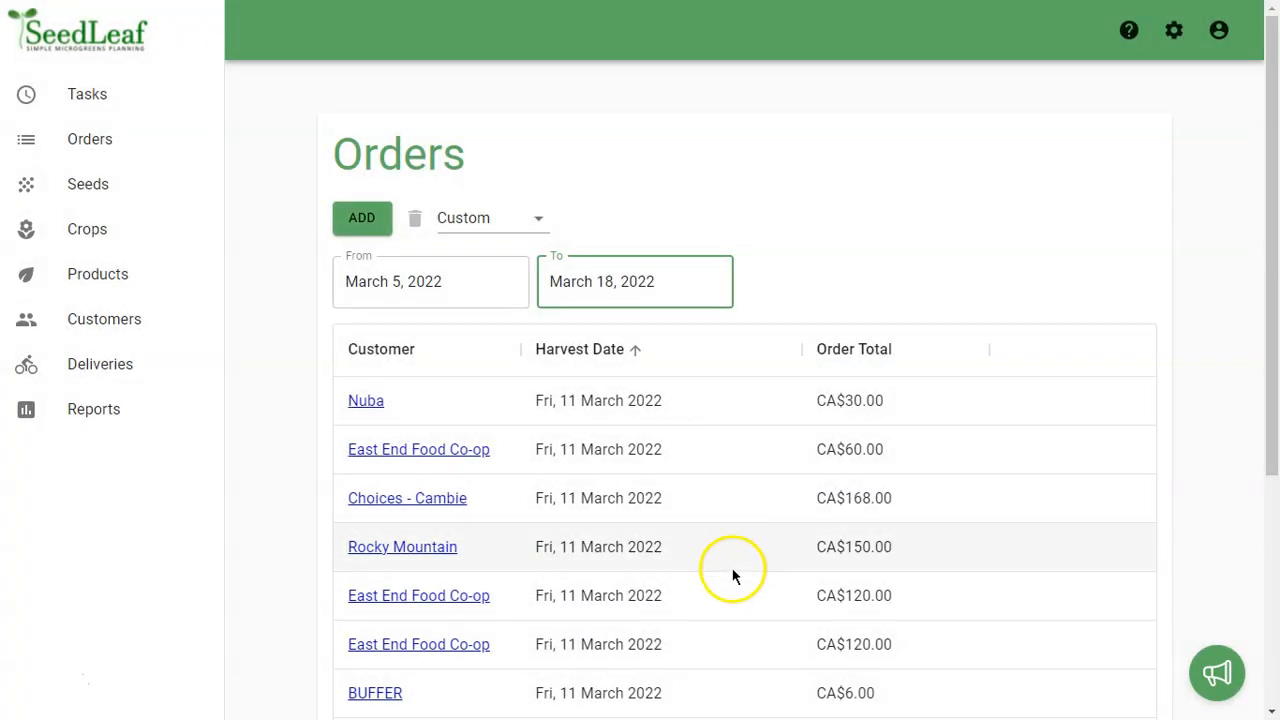
Step: Find the Frank's Diner order for 18 March 2022 on the last page of the list and open it
scroll(718, 393, "down", 3)
scroll(717, 393, "down", 1)
scroll(717, 393, "up", 1)
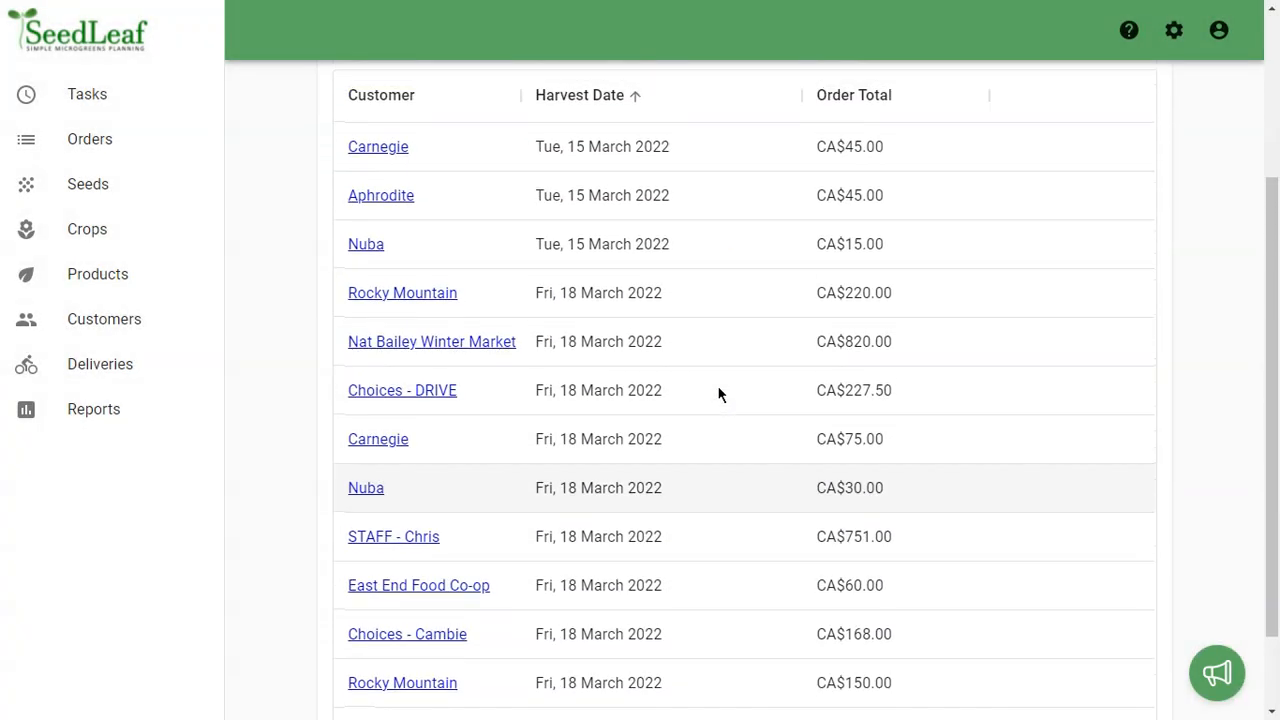
scroll(717, 391, "down", 1)
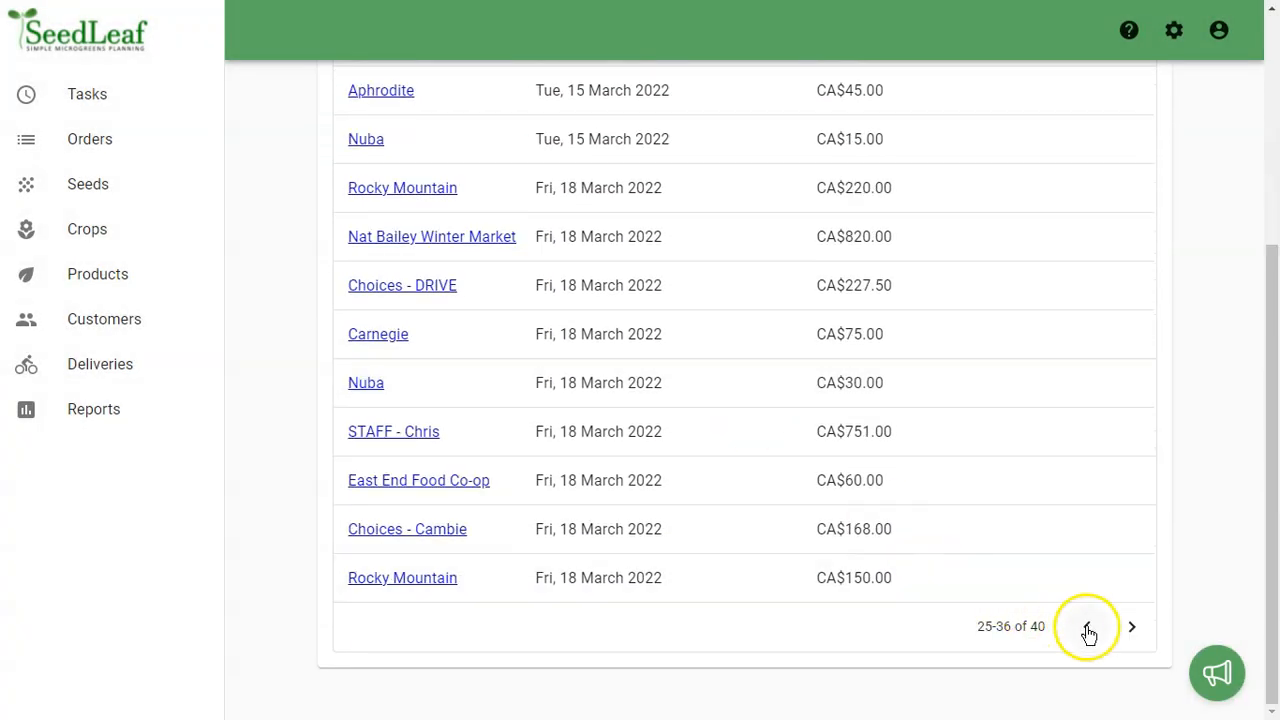
left_click(1129, 637)
scroll(629, 343, "up", 2)
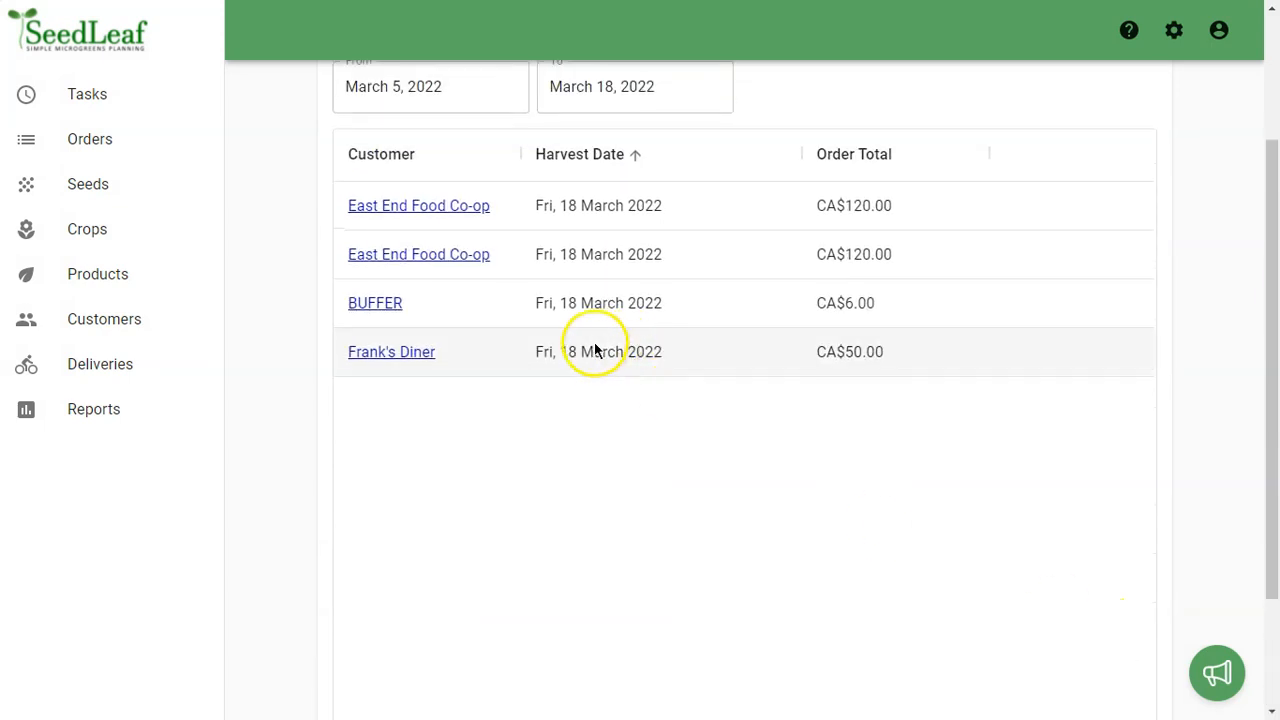
left_click(586, 360)
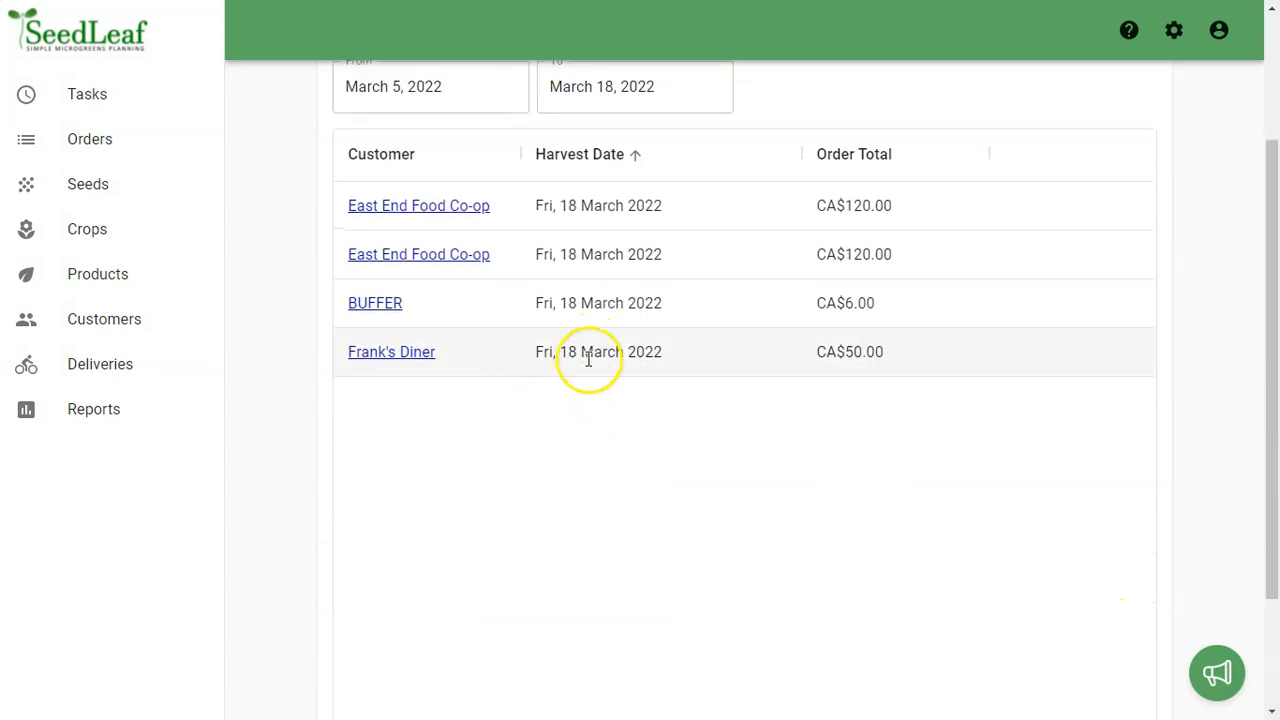
left_click(391, 352)
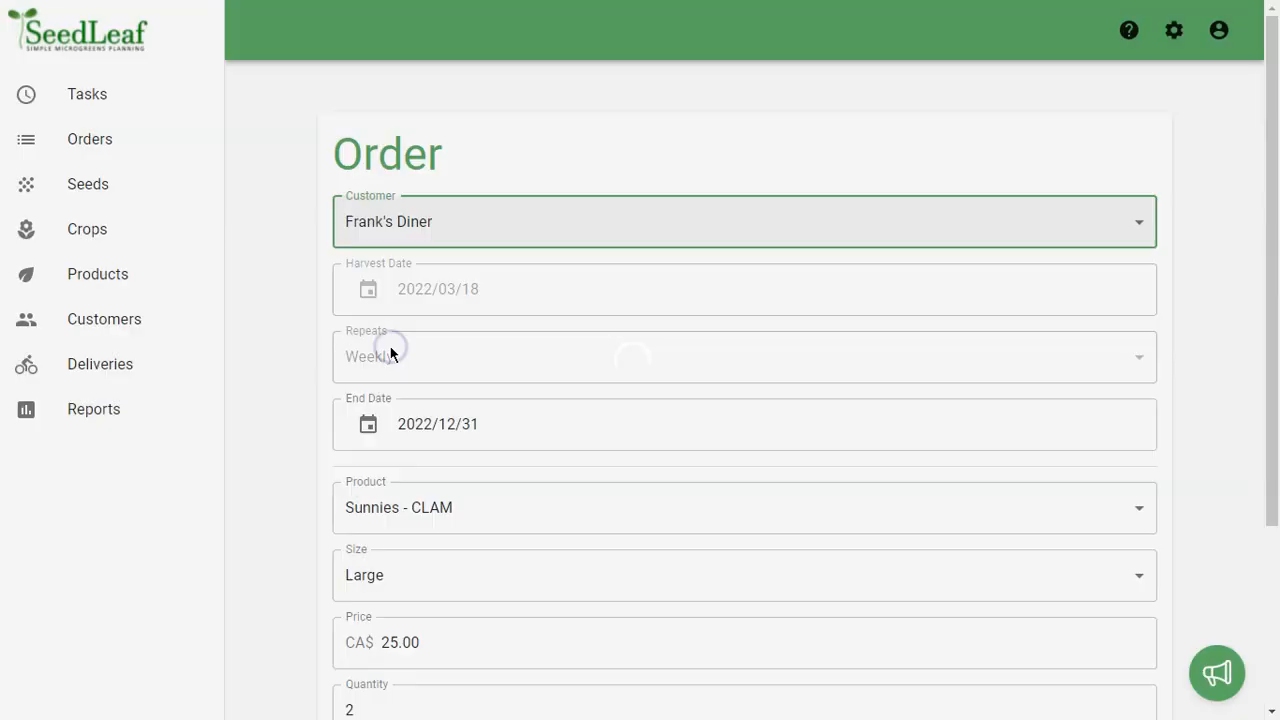
Step: Add a second product to the Frank's Diner order: Organic Speckled Pea in size Large
scroll(726, 540, "down", 3)
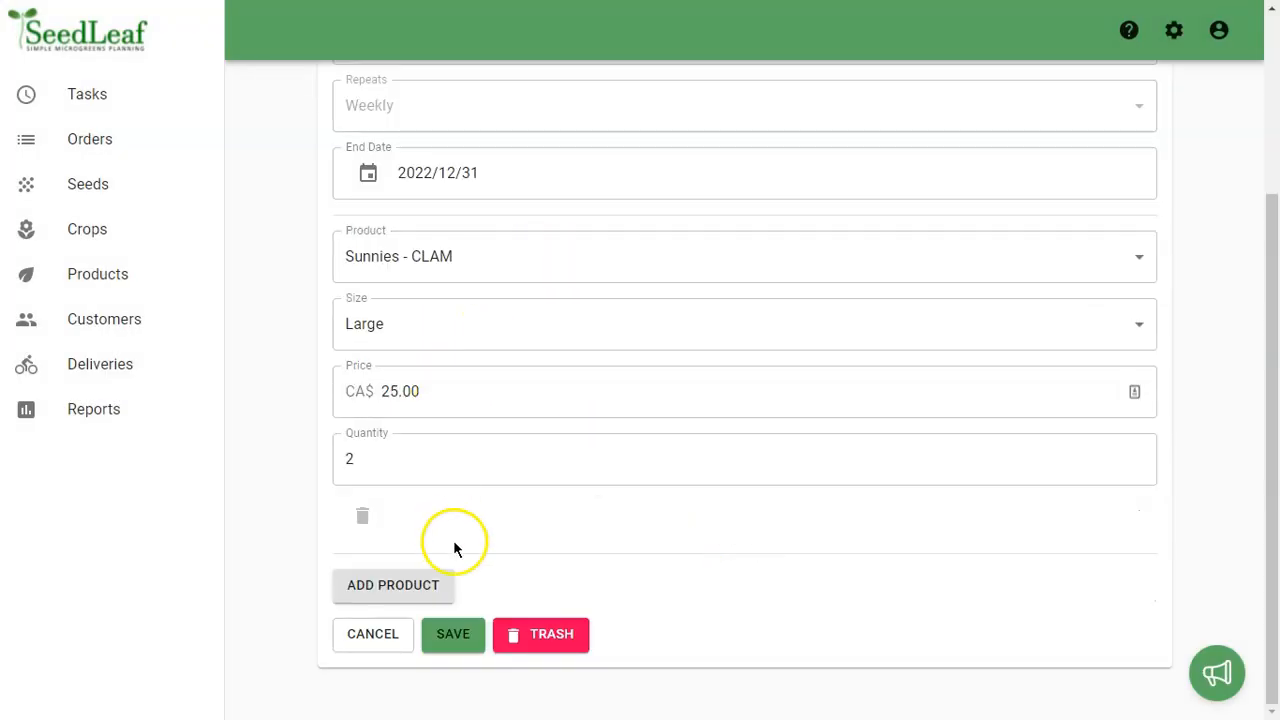
left_click(393, 592)
scroll(391, 600, "down", 2)
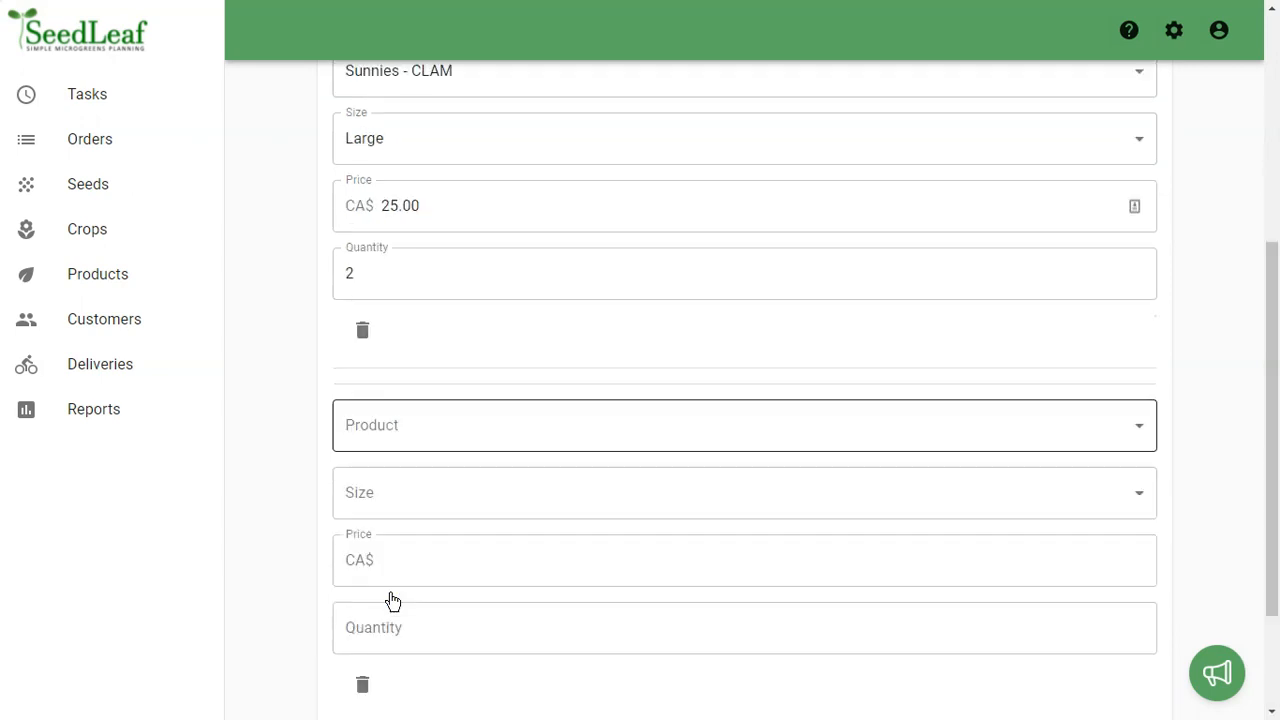
left_click(623, 397)
scroll(623, 400, "down", 2)
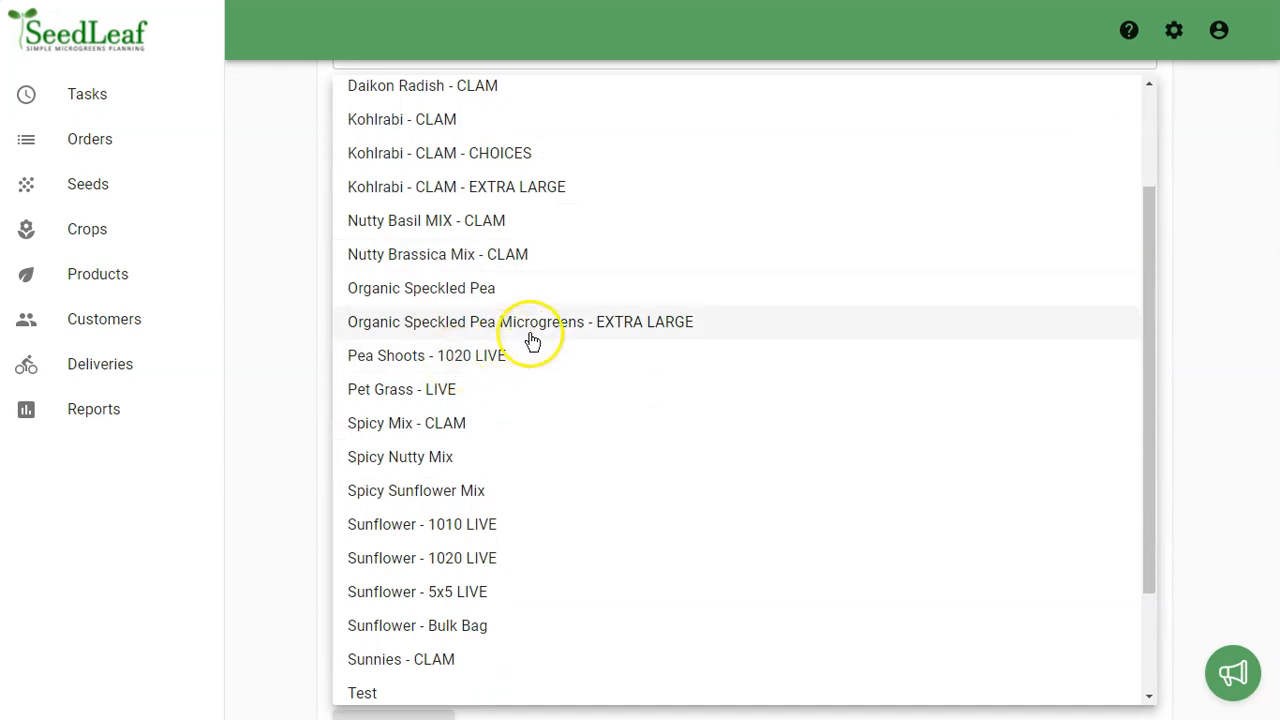
left_click(433, 293)
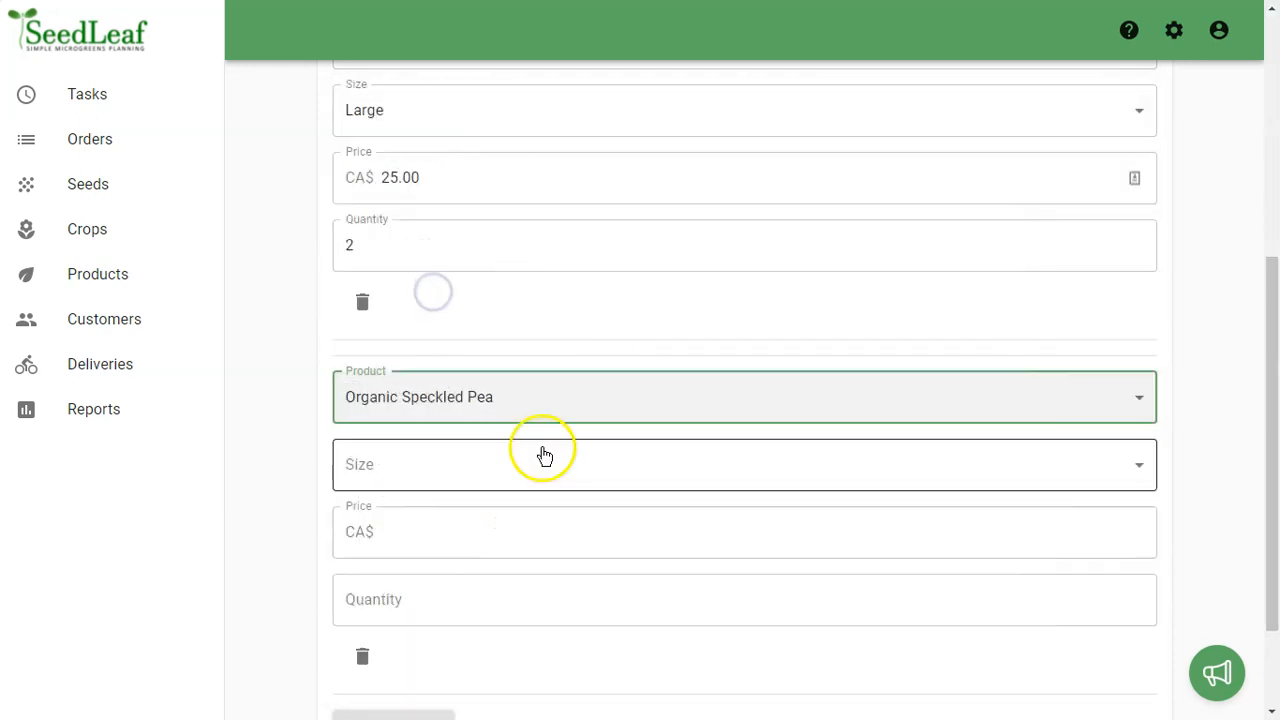
scroll(530, 430, "down", 1)
left_click(506, 403)
left_click(415, 465)
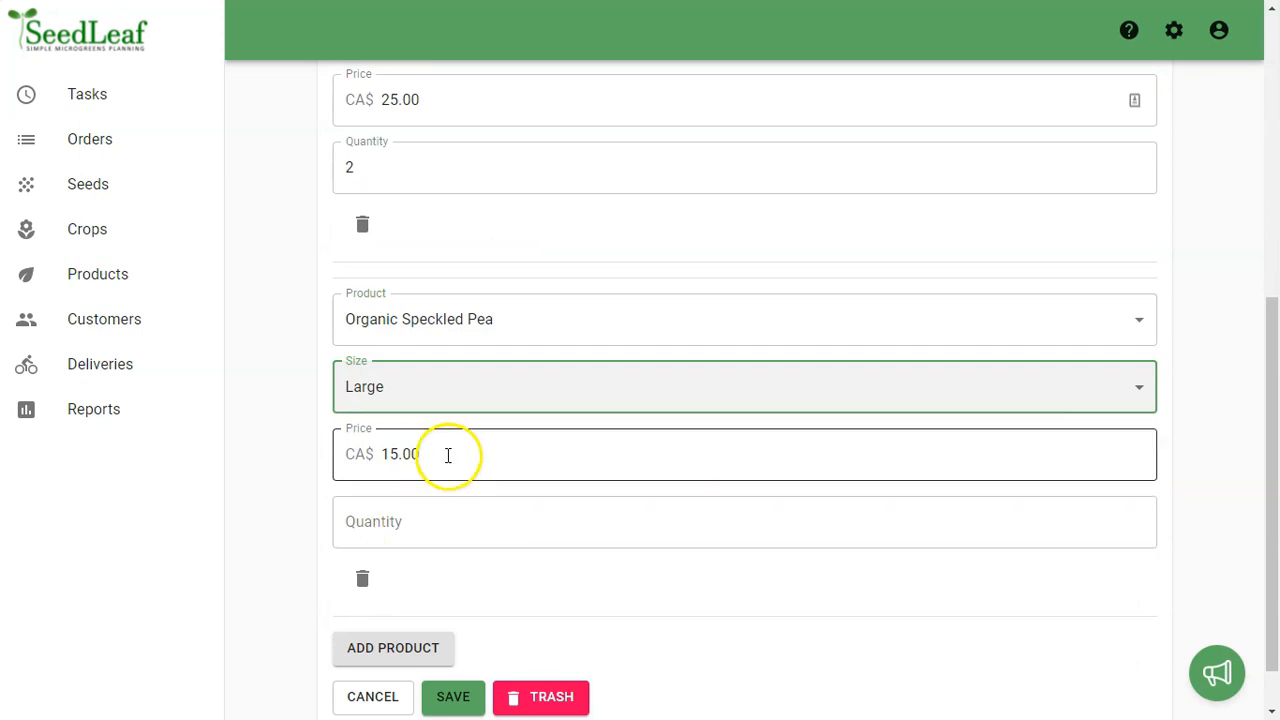
Step: Set the Organic Speckled Pea quantity to 2 and save the update for this and following orders
left_click(420, 517)
type("2")
scroll(587, 541, "down", 1)
left_click(445, 640)
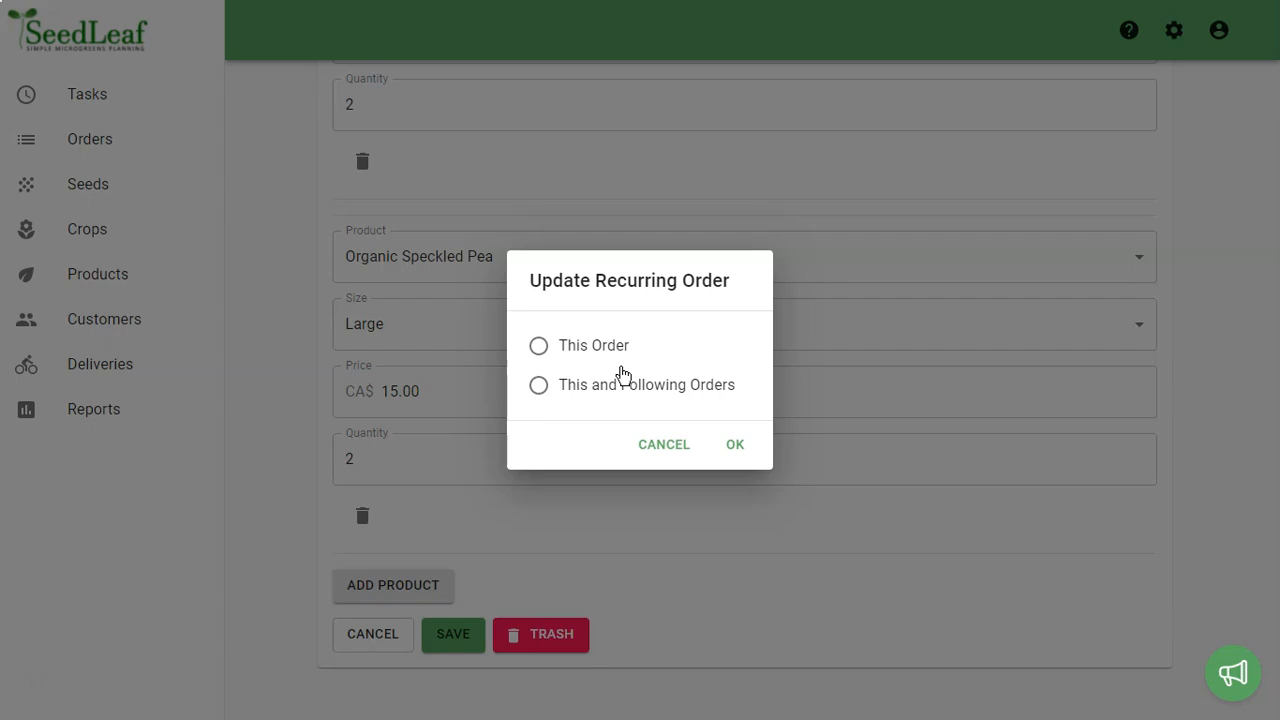
left_click(594, 384)
left_click(738, 447)
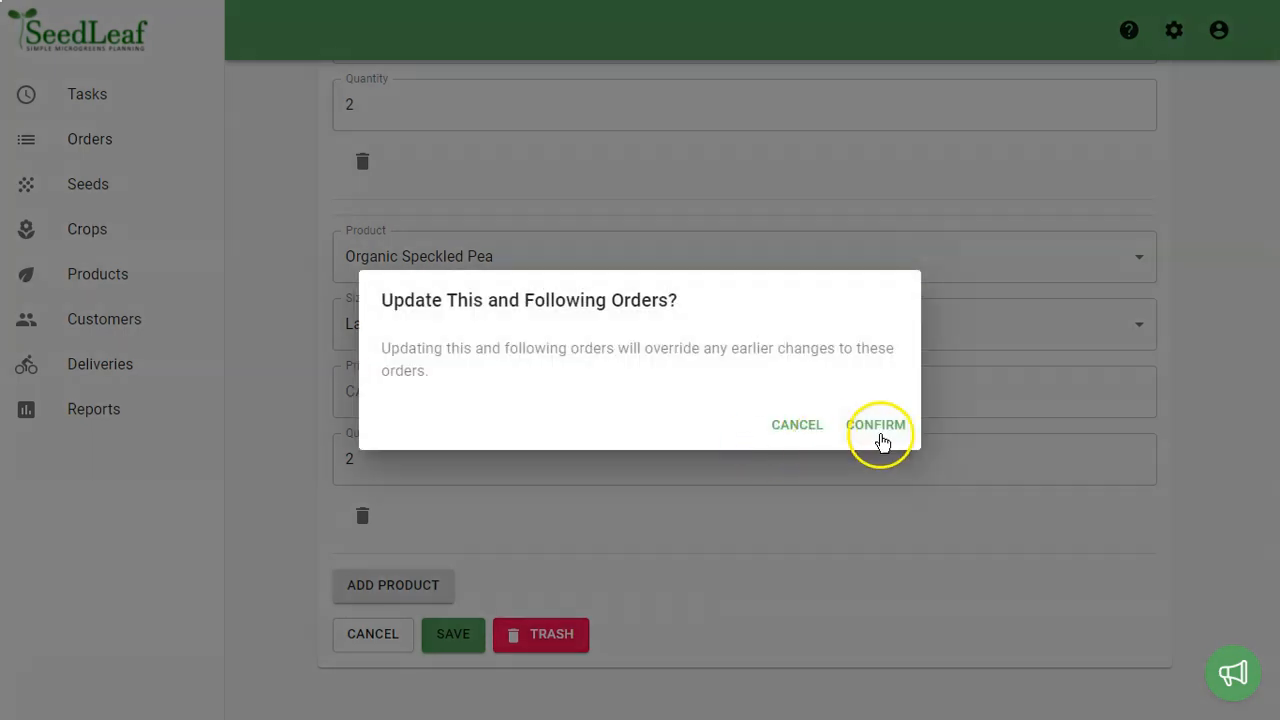
left_click(880, 440)
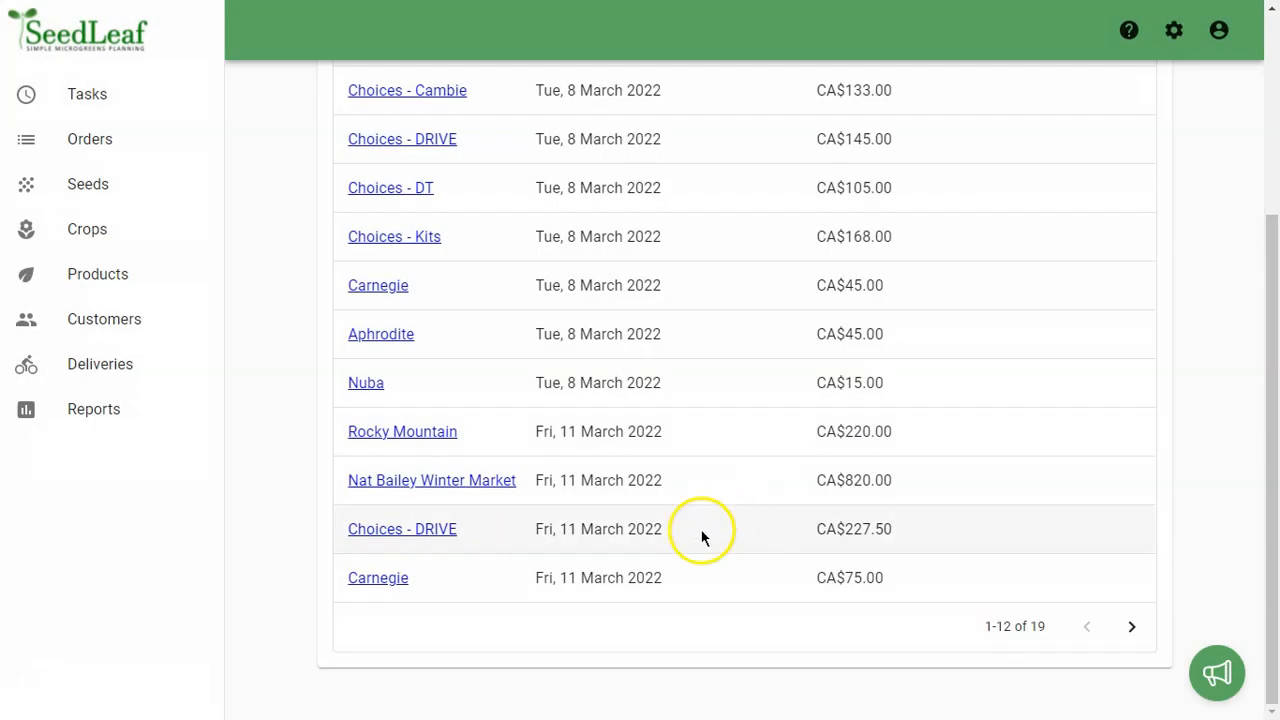
Step: Filter the orders list to the rest of the year
scroll(913, 461, "up", 3)
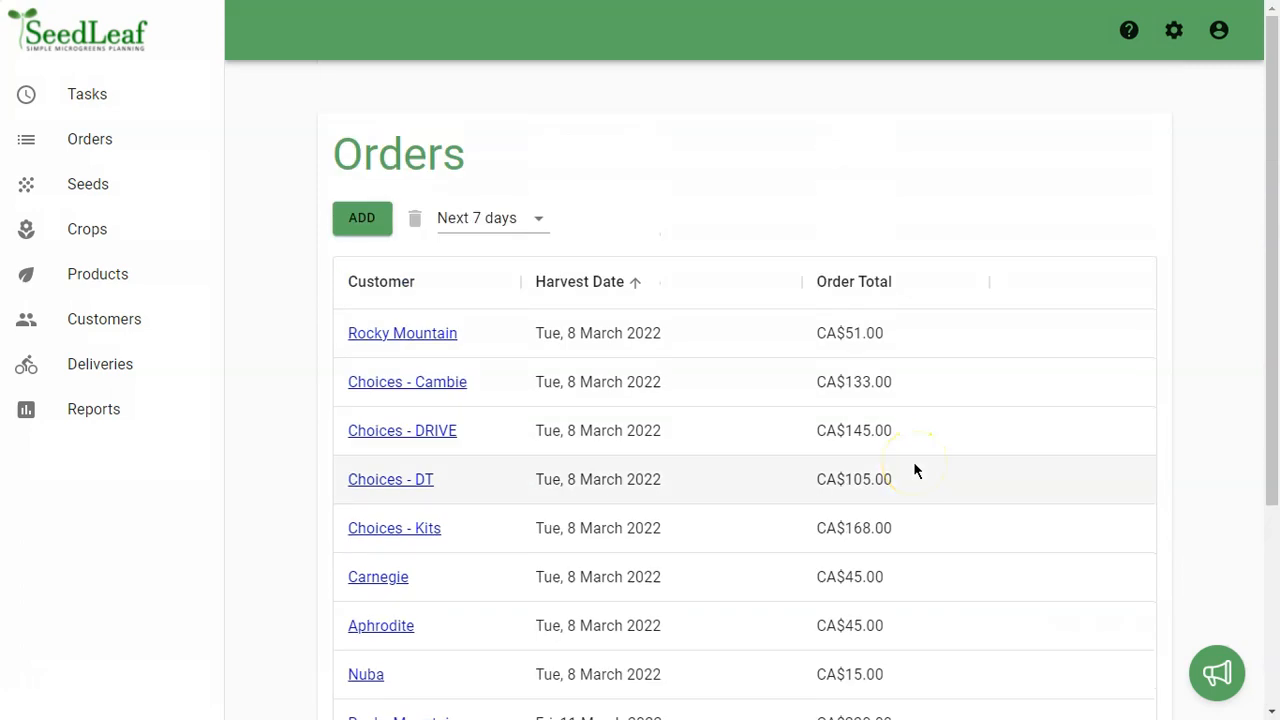
scroll(913, 462, "down", 2)
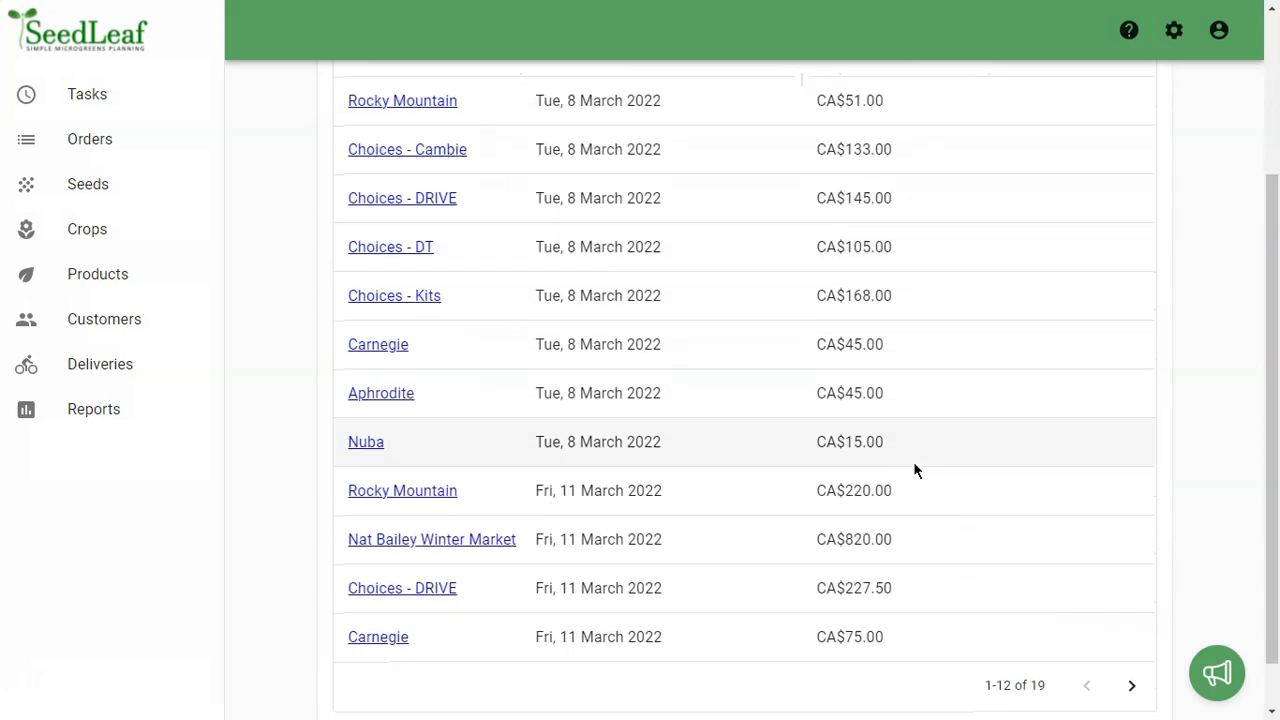
scroll(728, 441, "down", 1)
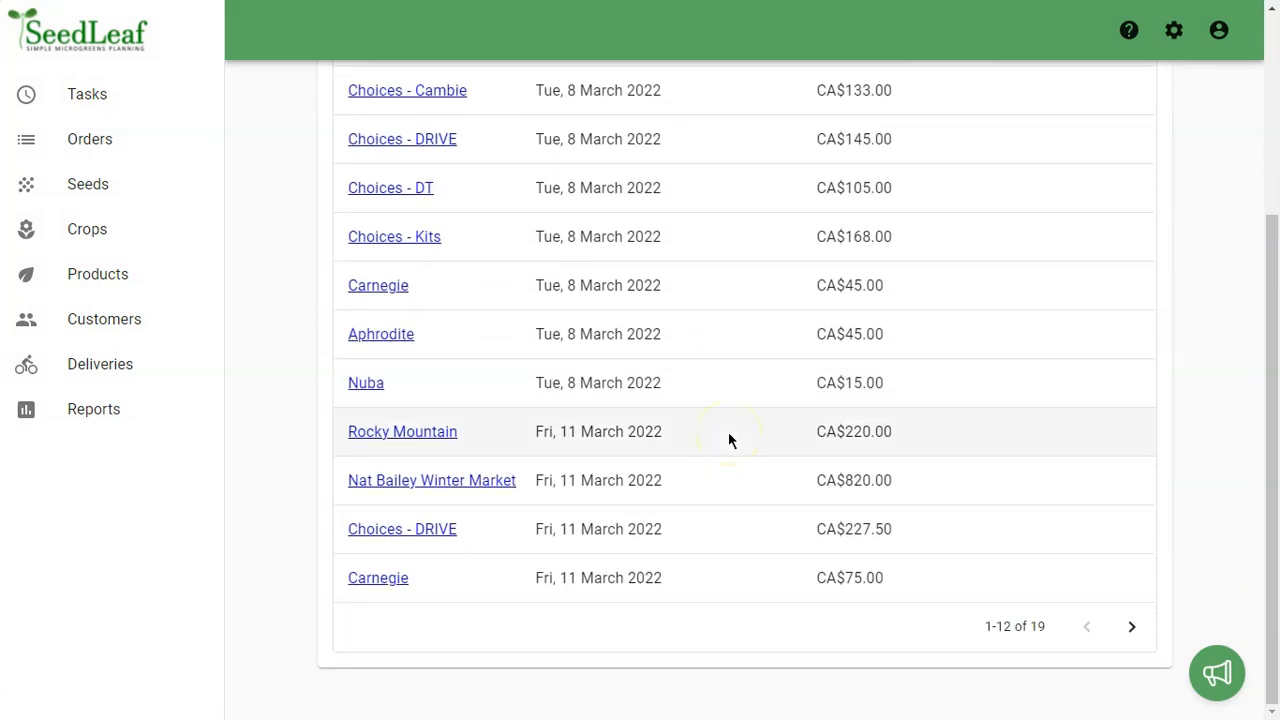
scroll(818, 443, "up", 3)
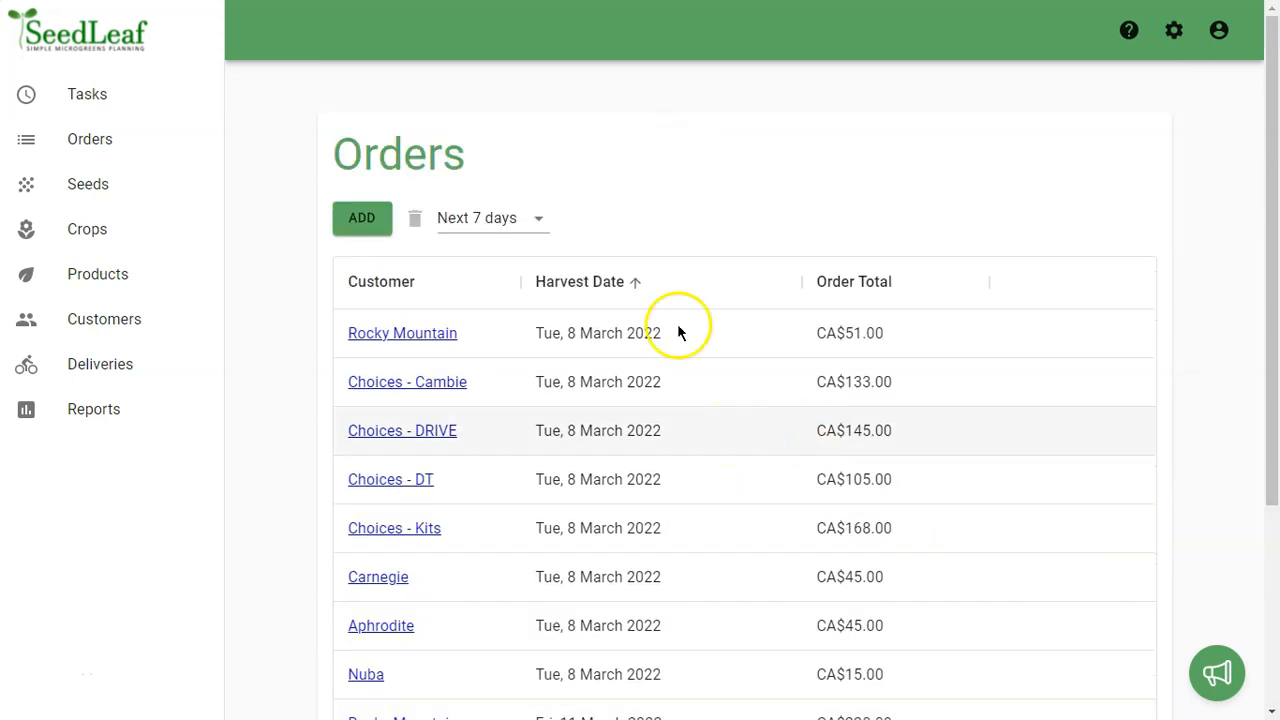
left_click(531, 220)
left_click(497, 358)
left_click(540, 222)
left_click(488, 120)
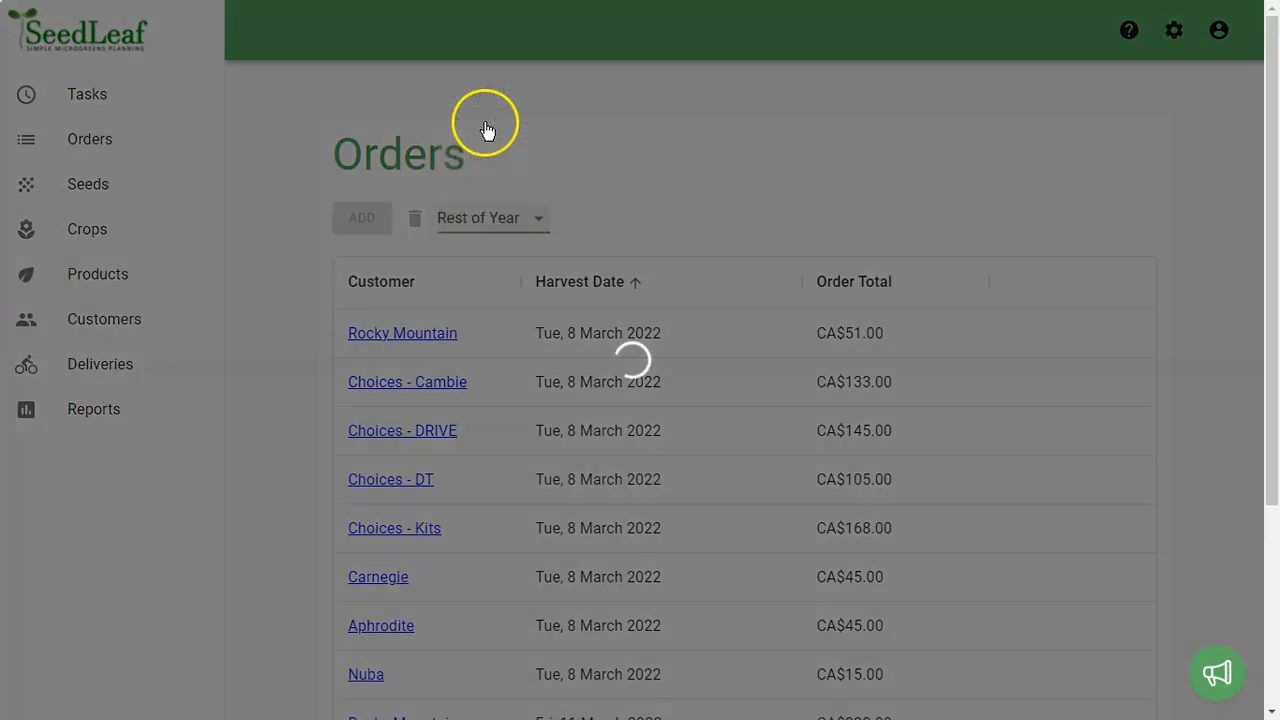
Step: Page forward through the orders list and open the Nuba order for 18 March 2022
scroll(650, 498, "down", 5)
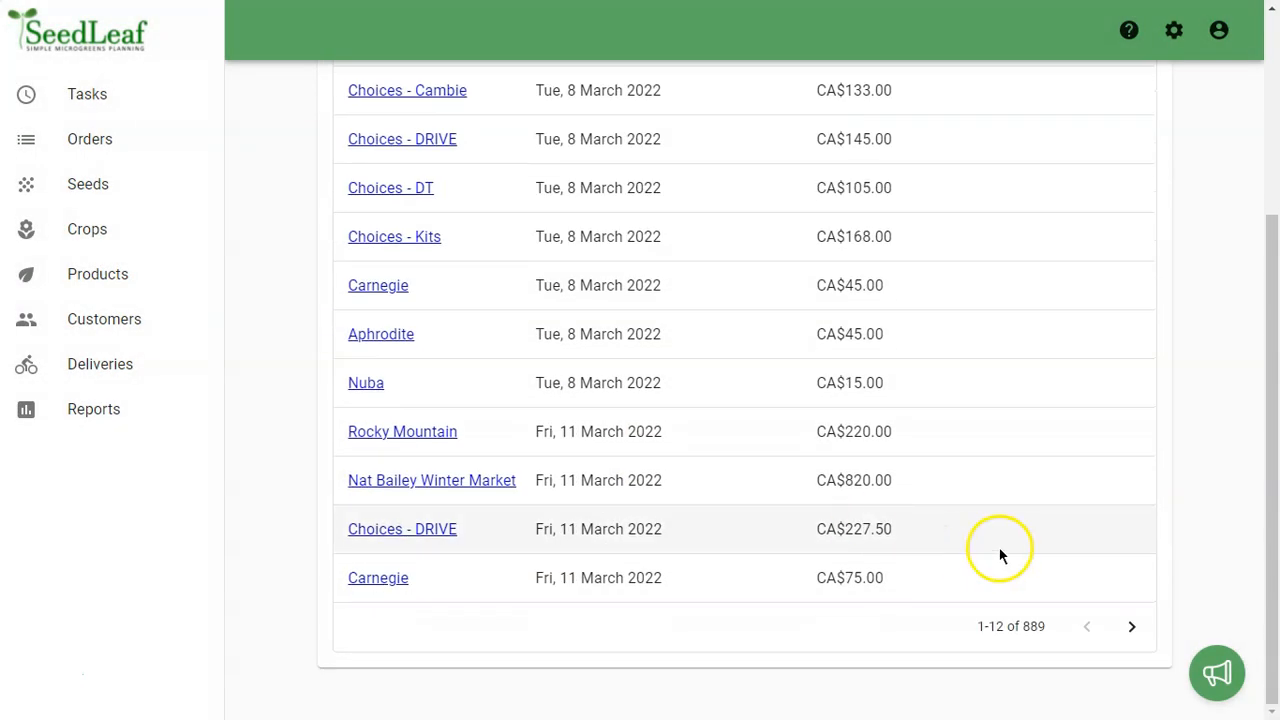
left_click(1123, 628)
left_click(1123, 628)
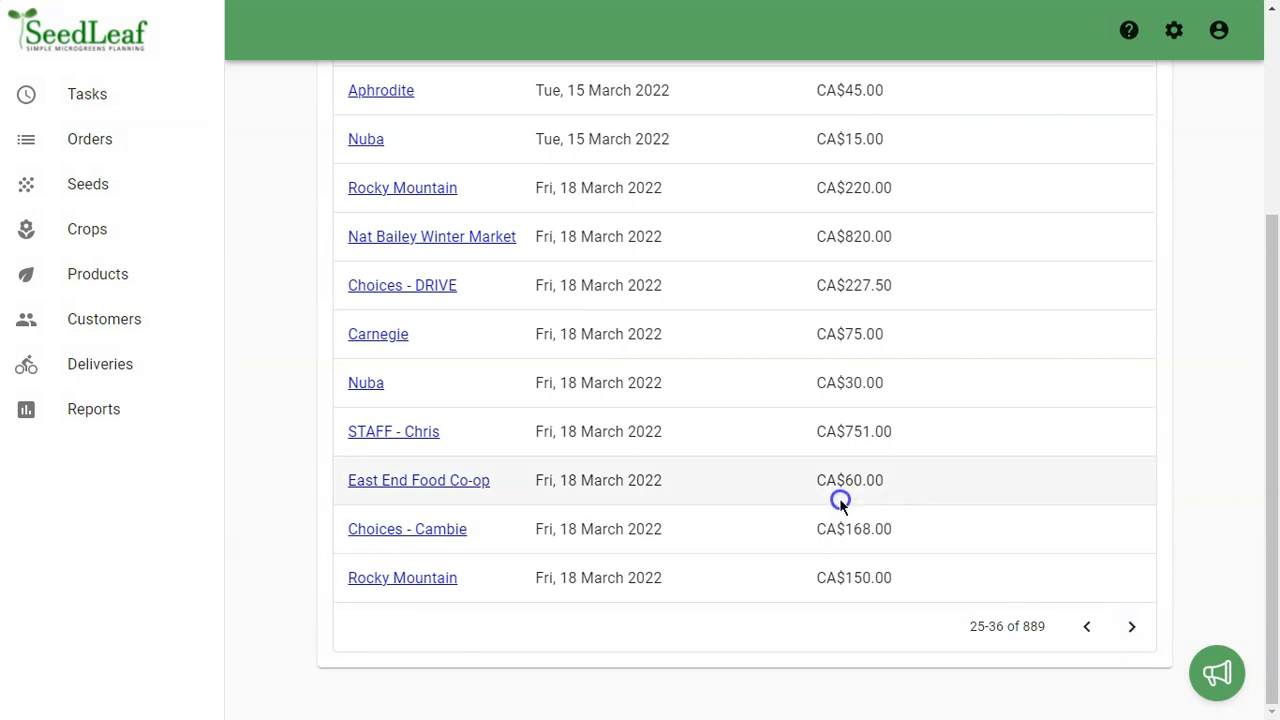
left_click(368, 383)
Step: Set the Organic Speckled Pea quantity to 4 in the Nuba order and save the change for this order only
scroll(635, 433, "down", 3)
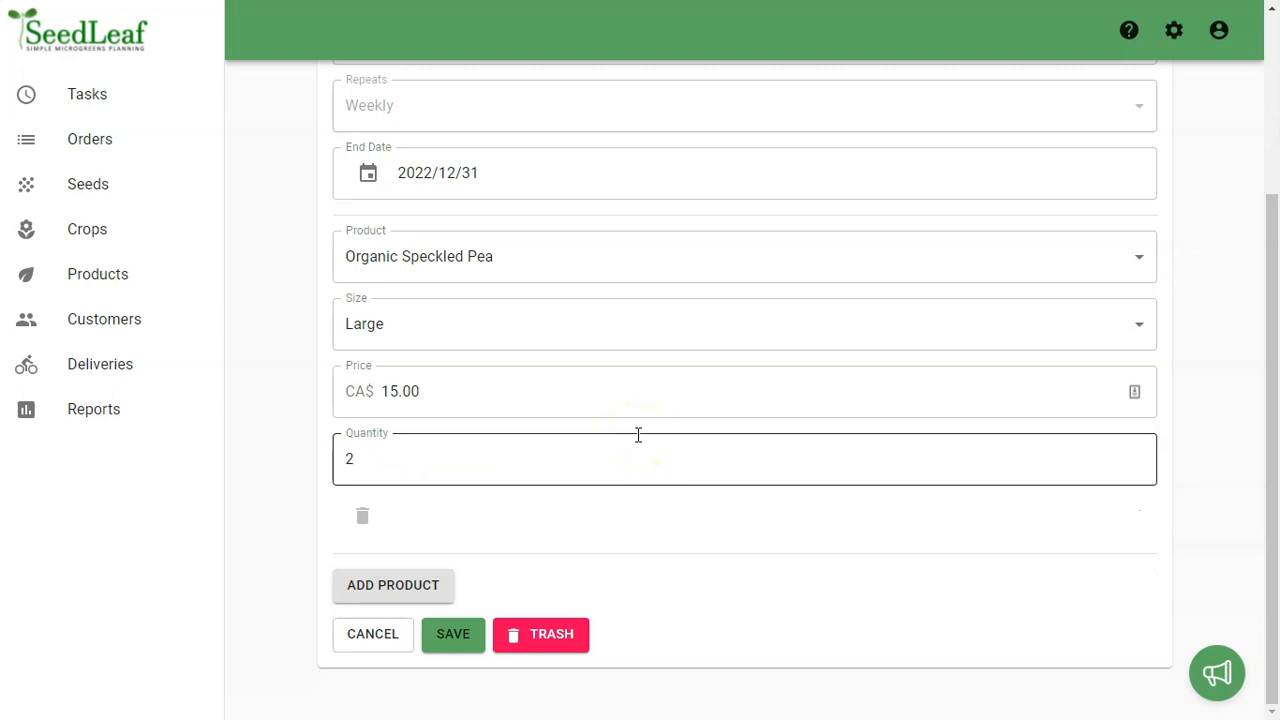
left_click(427, 451)
left_click_drag(427, 451, 233, 456)
type("4")
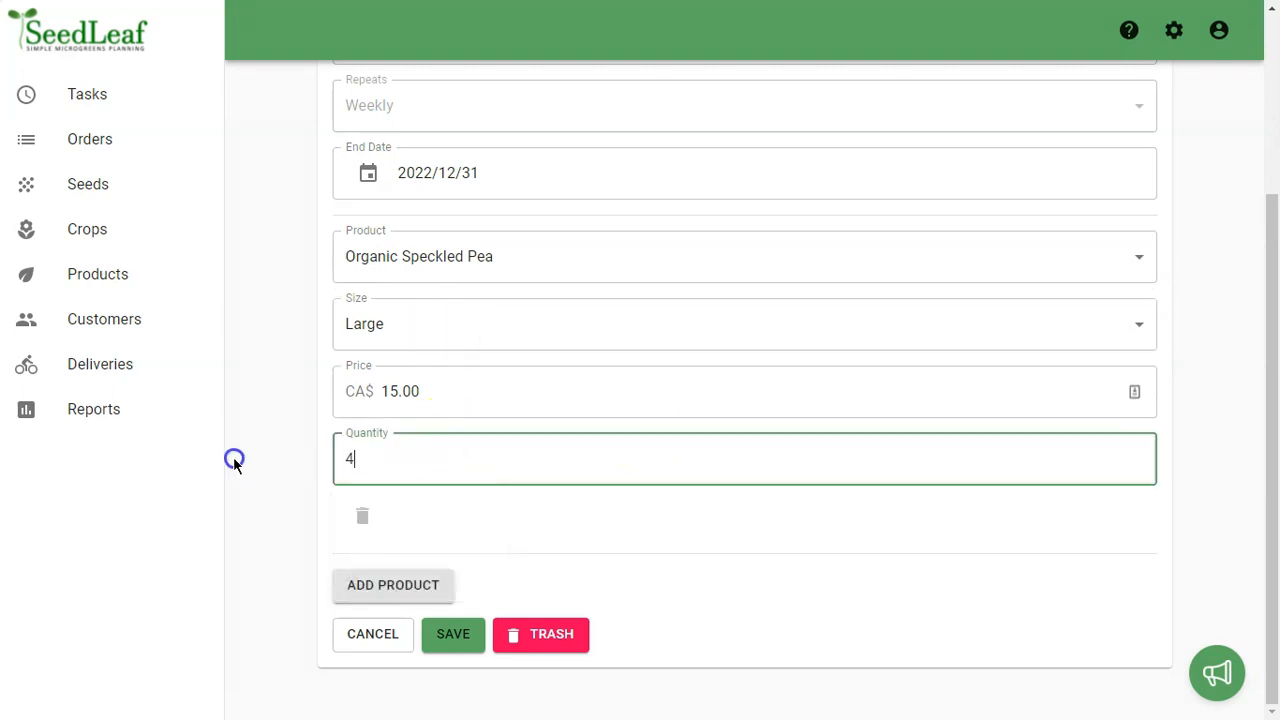
left_click(705, 465)
left_click(455, 631)
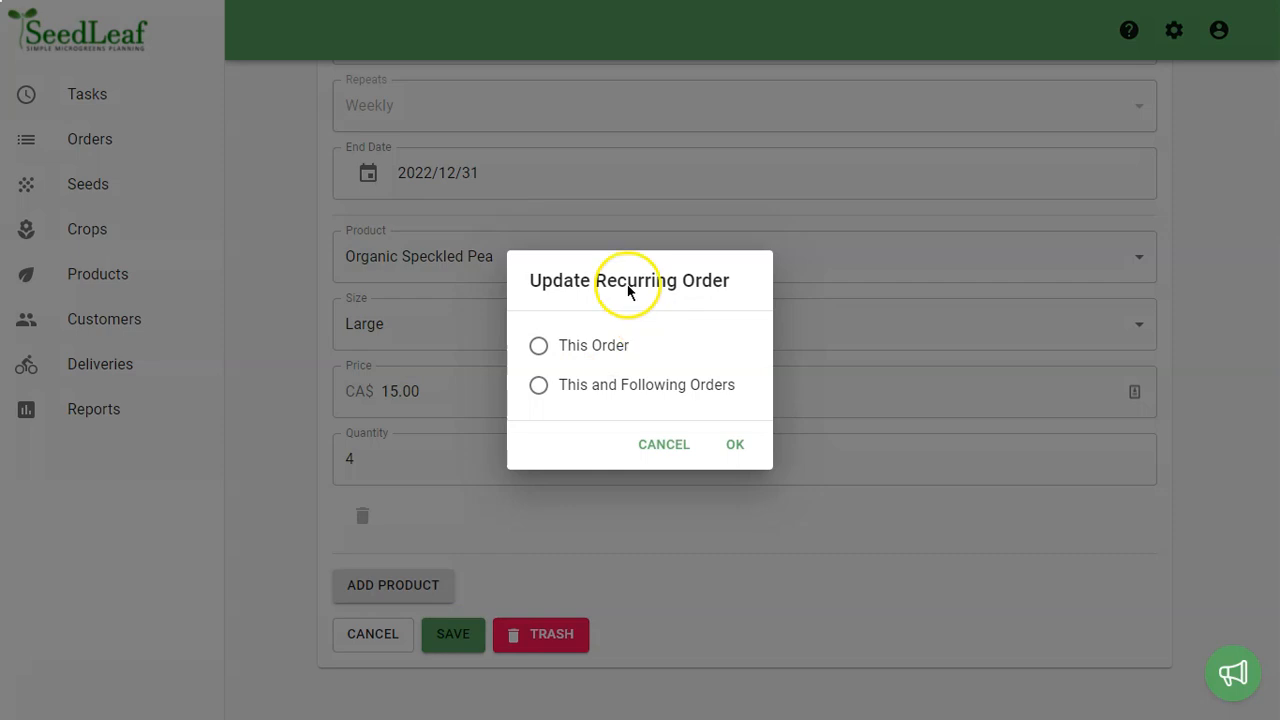
left_click(582, 349)
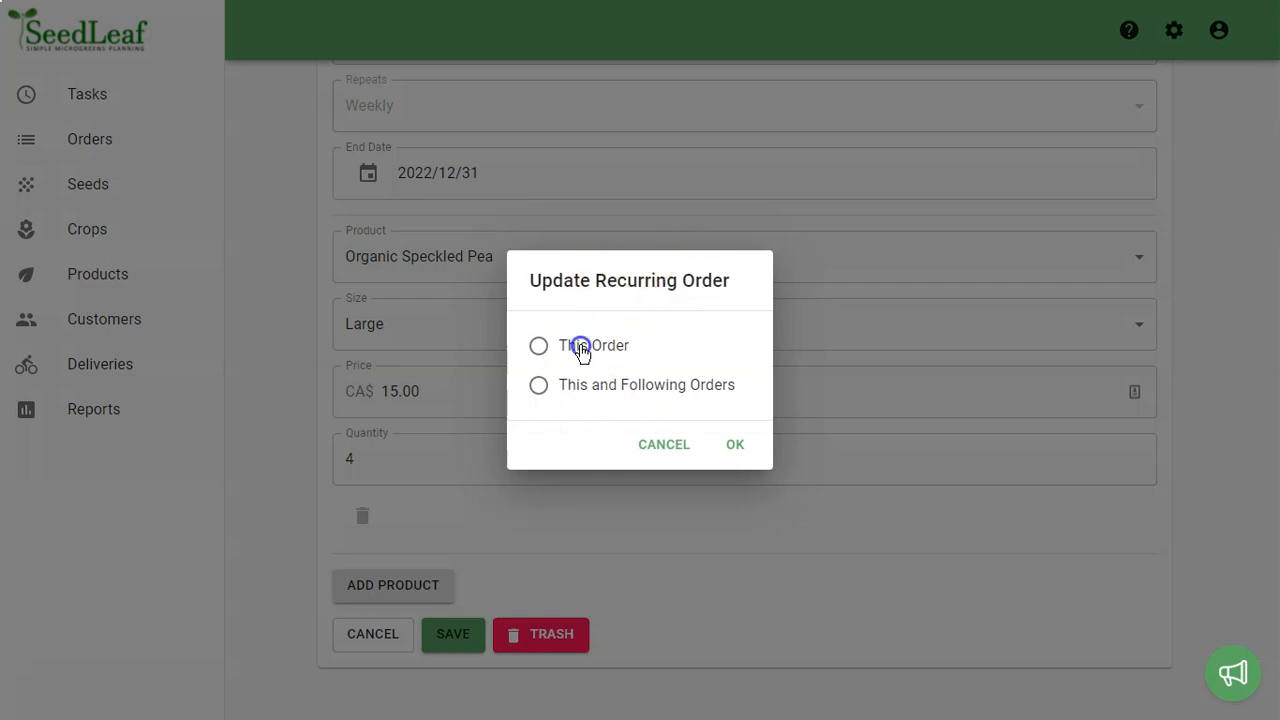
left_click(736, 447)
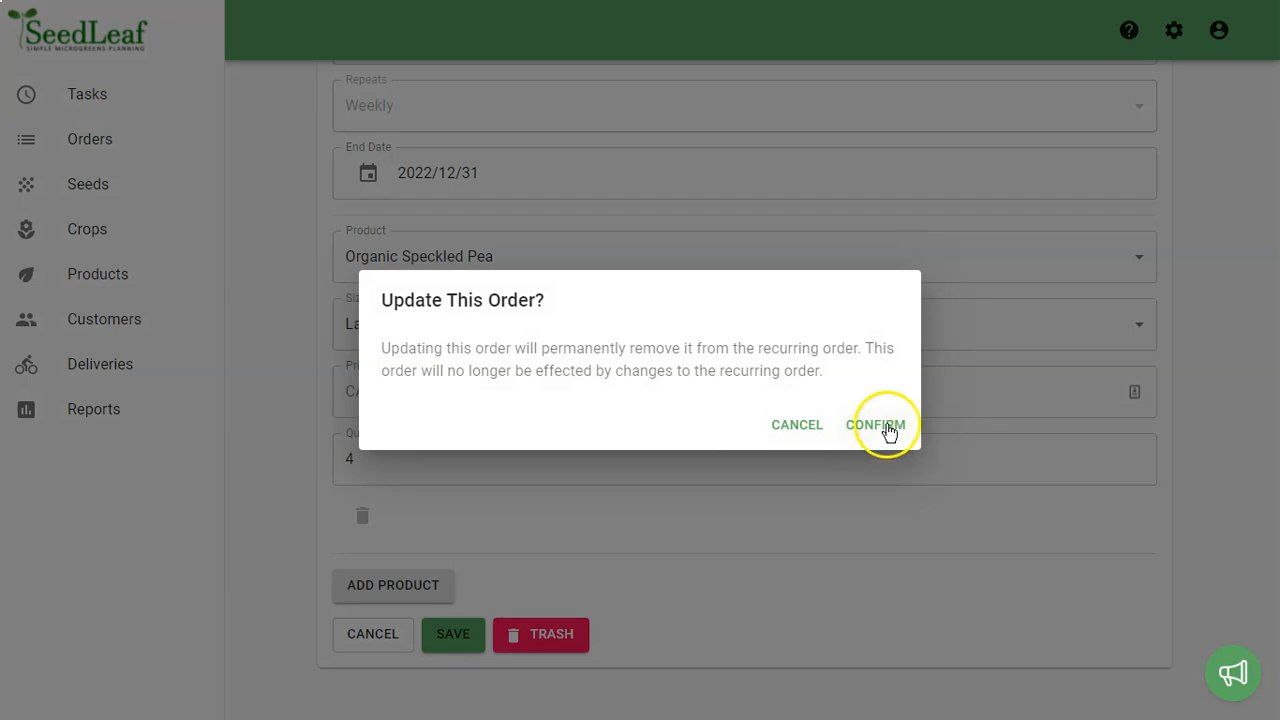
left_click(876, 425)
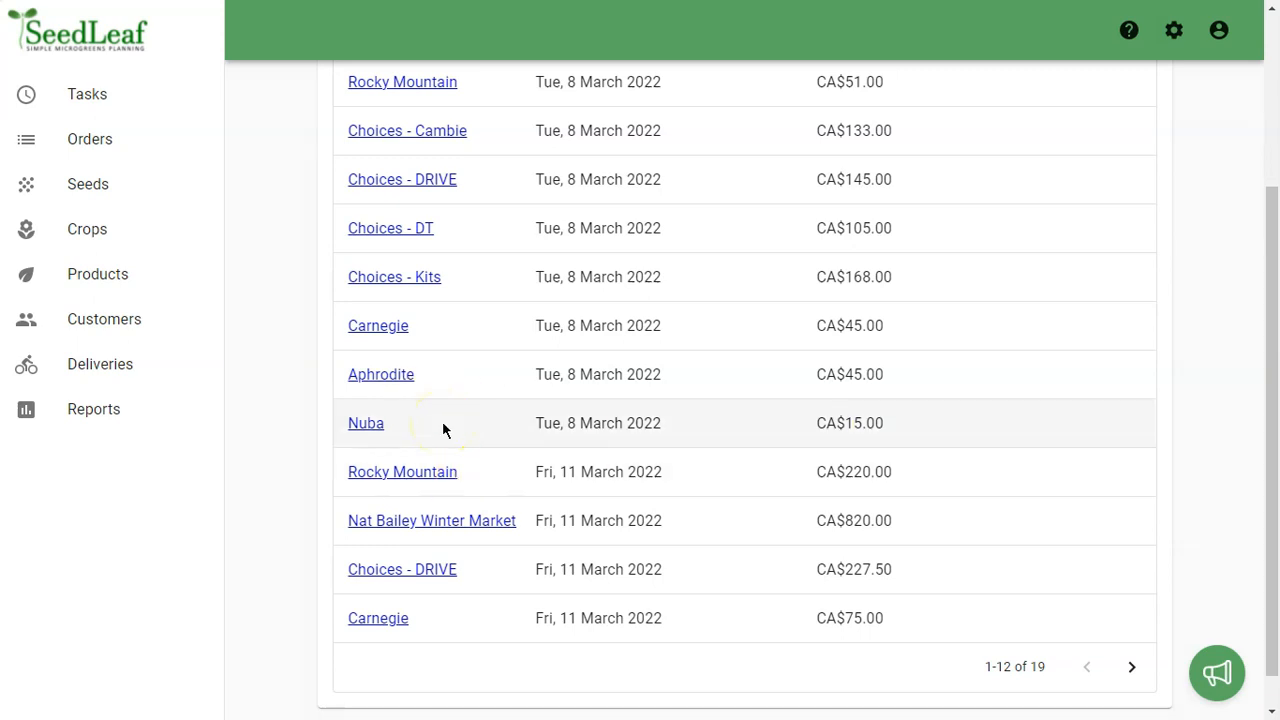
Step: Open the Nuba order for 8 March 2022 and set its Organic Speckled Pea quantity to 10
left_click(766, 556)
left_click(381, 423)
scroll(621, 507, "down", 3)
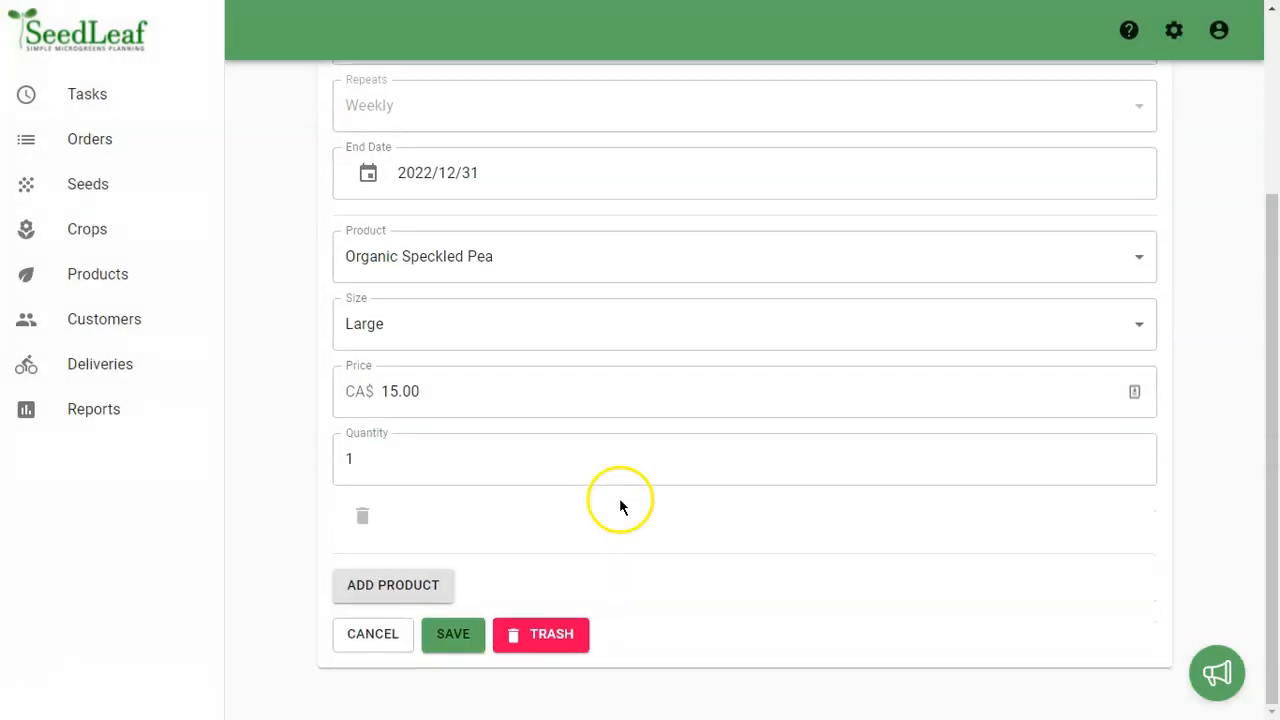
left_click_drag(389, 471, 264, 457)
type("10")
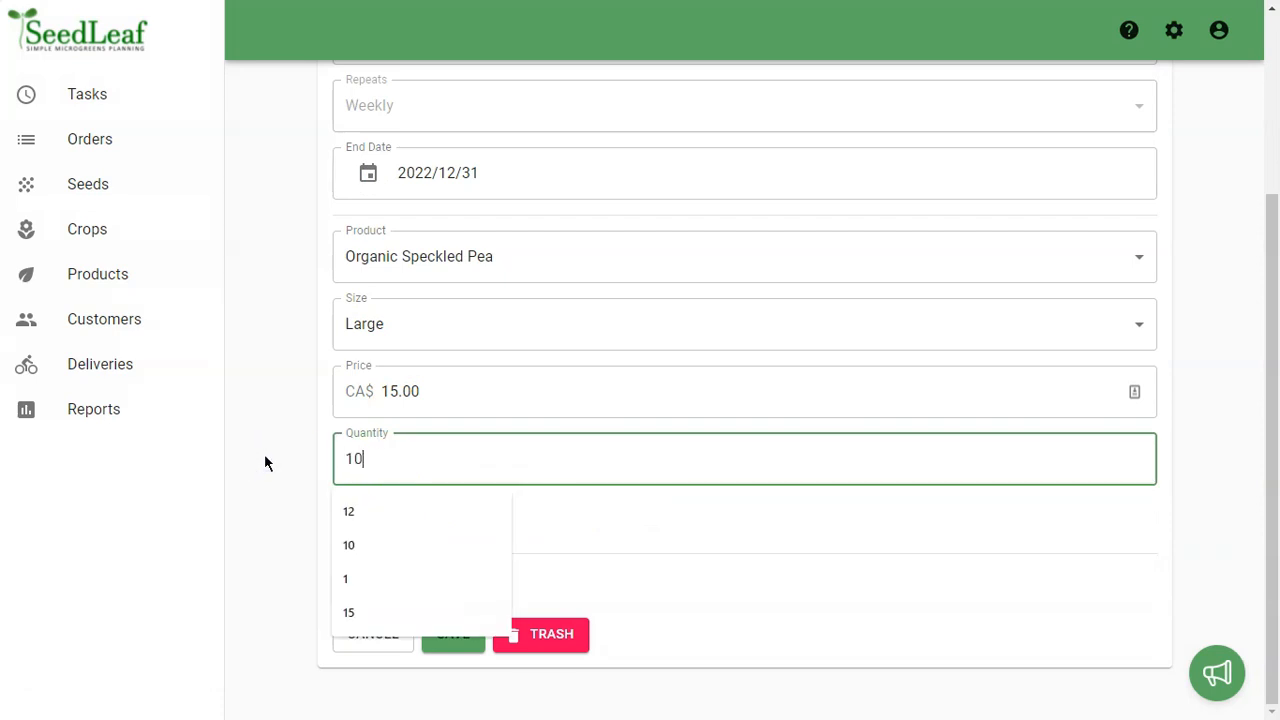
Step: Save the quantity change for this and following Nuba orders and confirm the update
left_click(455, 634)
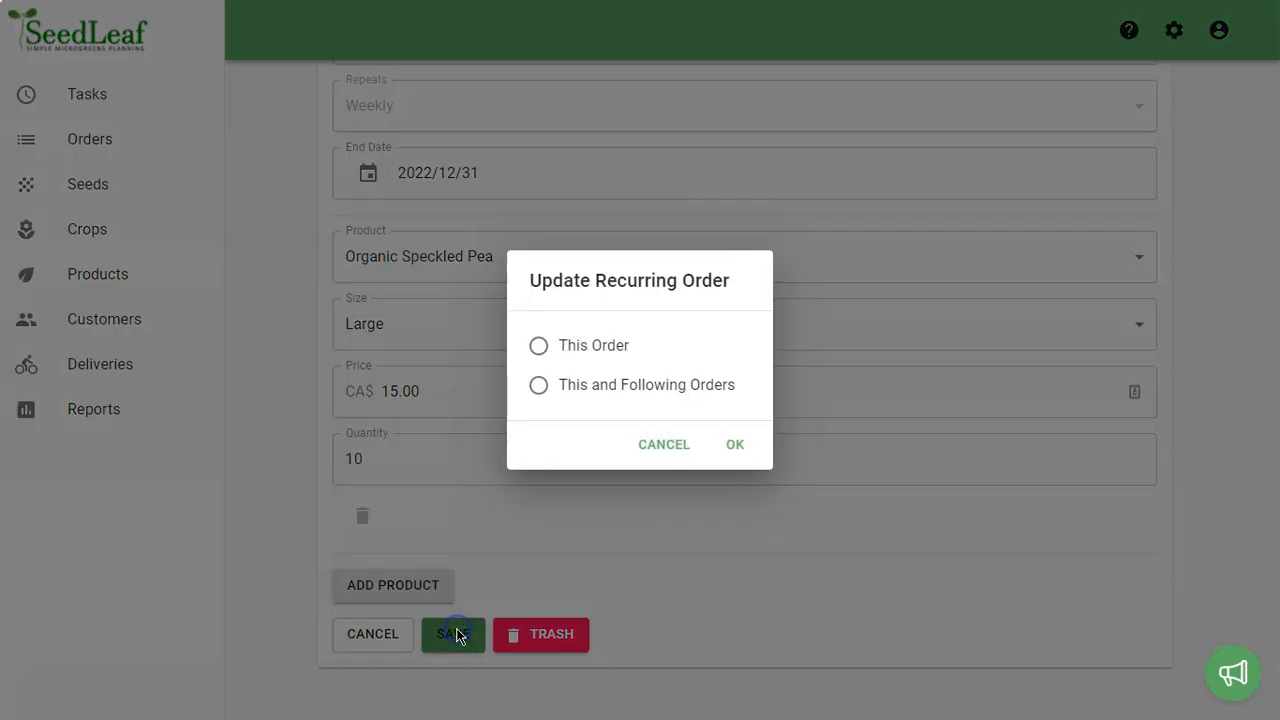
left_click(631, 378)
left_click(732, 446)
left_click(876, 426)
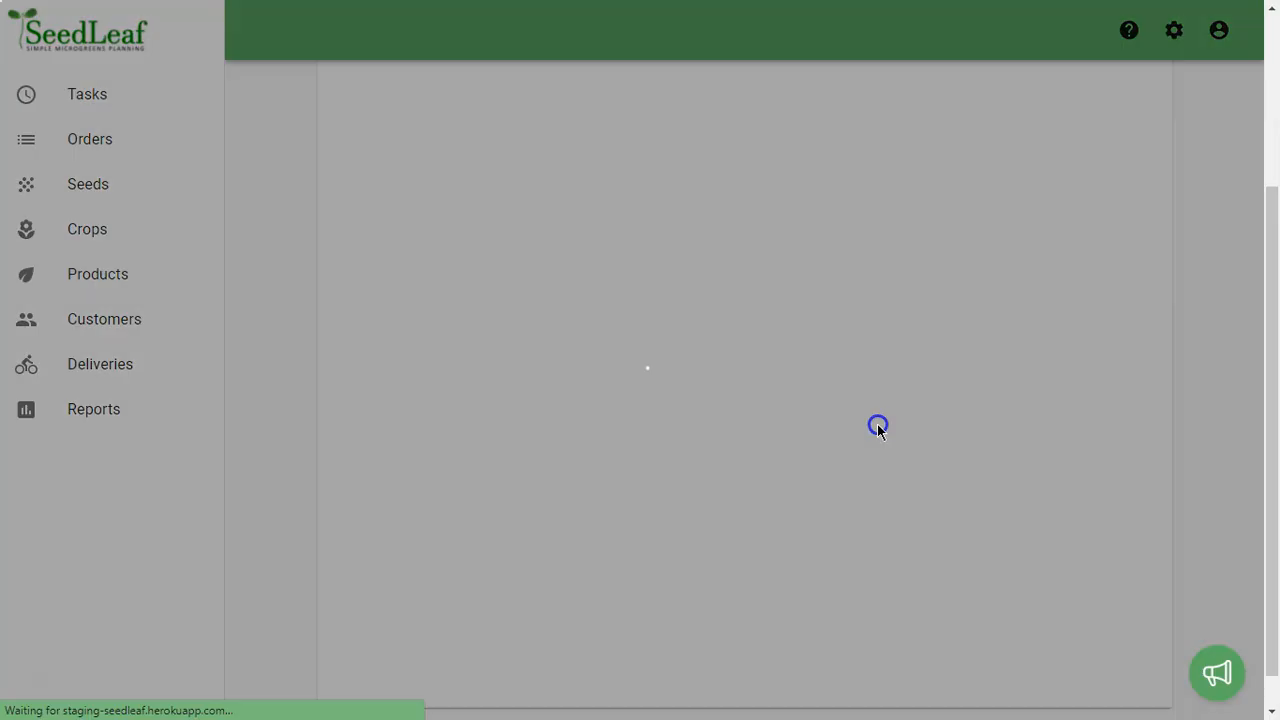
Step: Show the orders for the rest of the year again in the orders list
left_click(1133, 673)
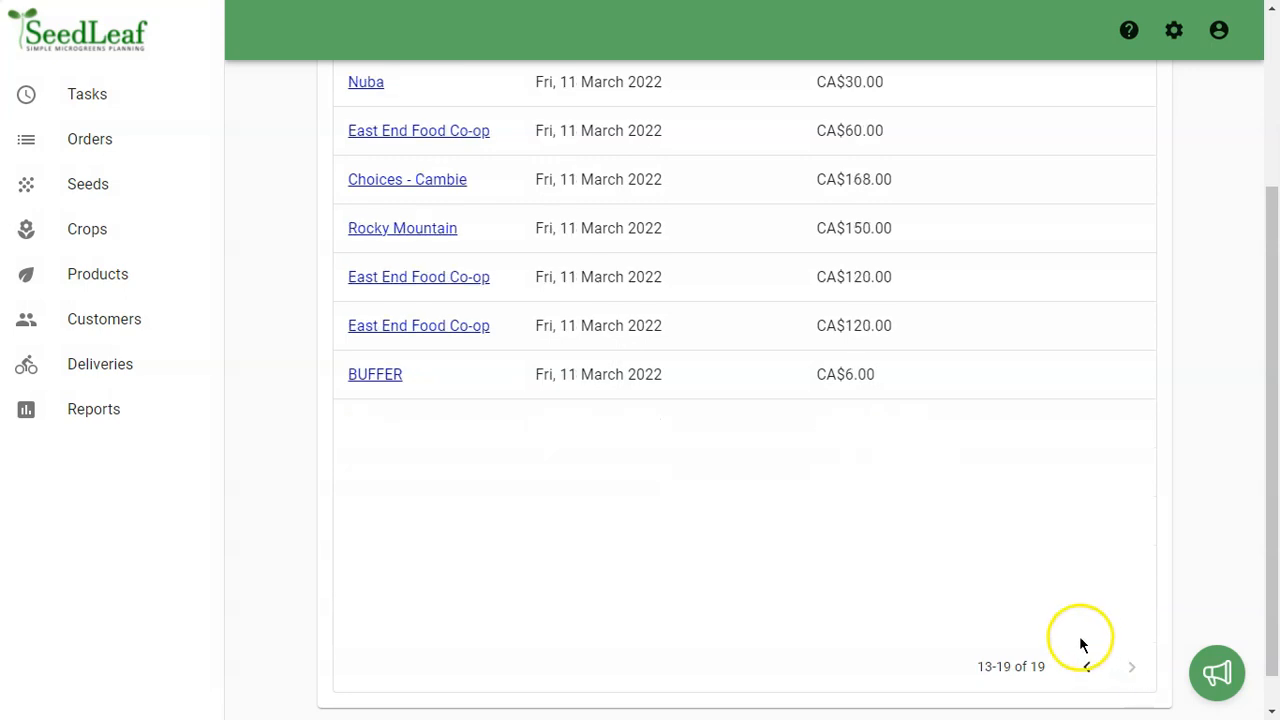
scroll(958, 538, "up", 3)
left_click(525, 214)
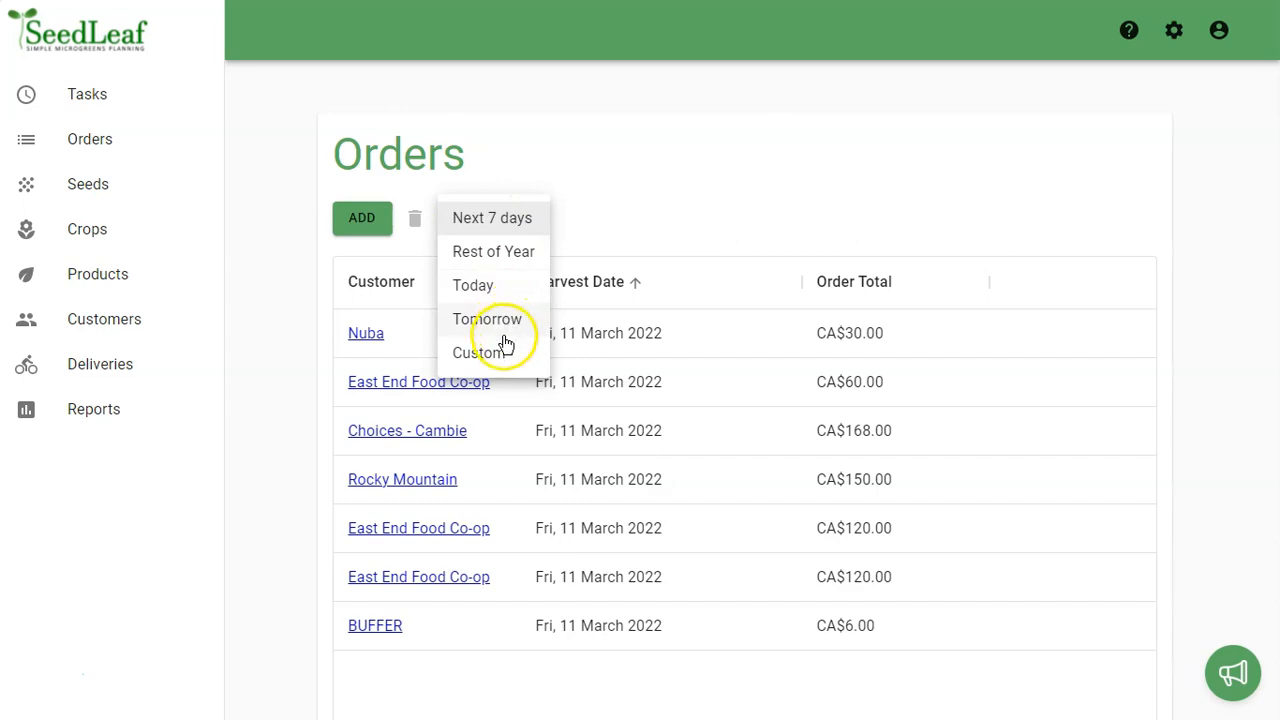
left_click(497, 251)
Step: Reopen the Nuba order for 18 March 2022 and check its repeat setting and product quantity
scroll(1162, 629, "down", 3)
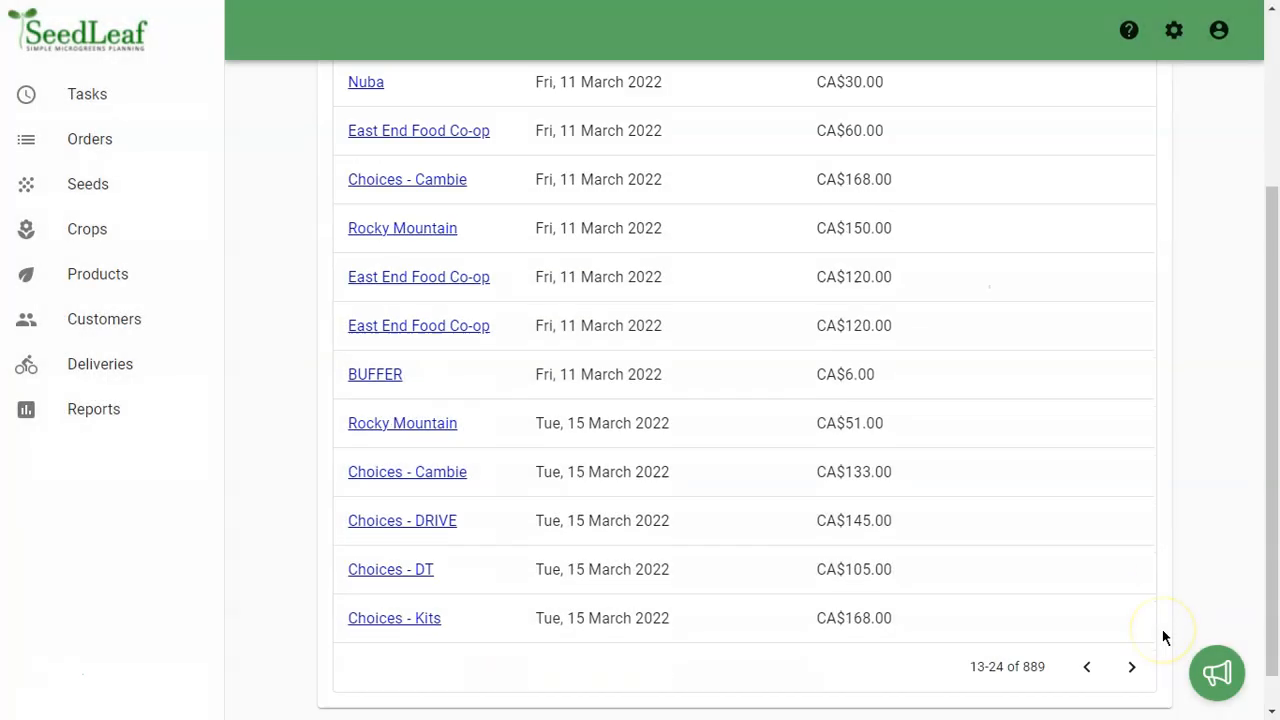
left_click(1129, 627)
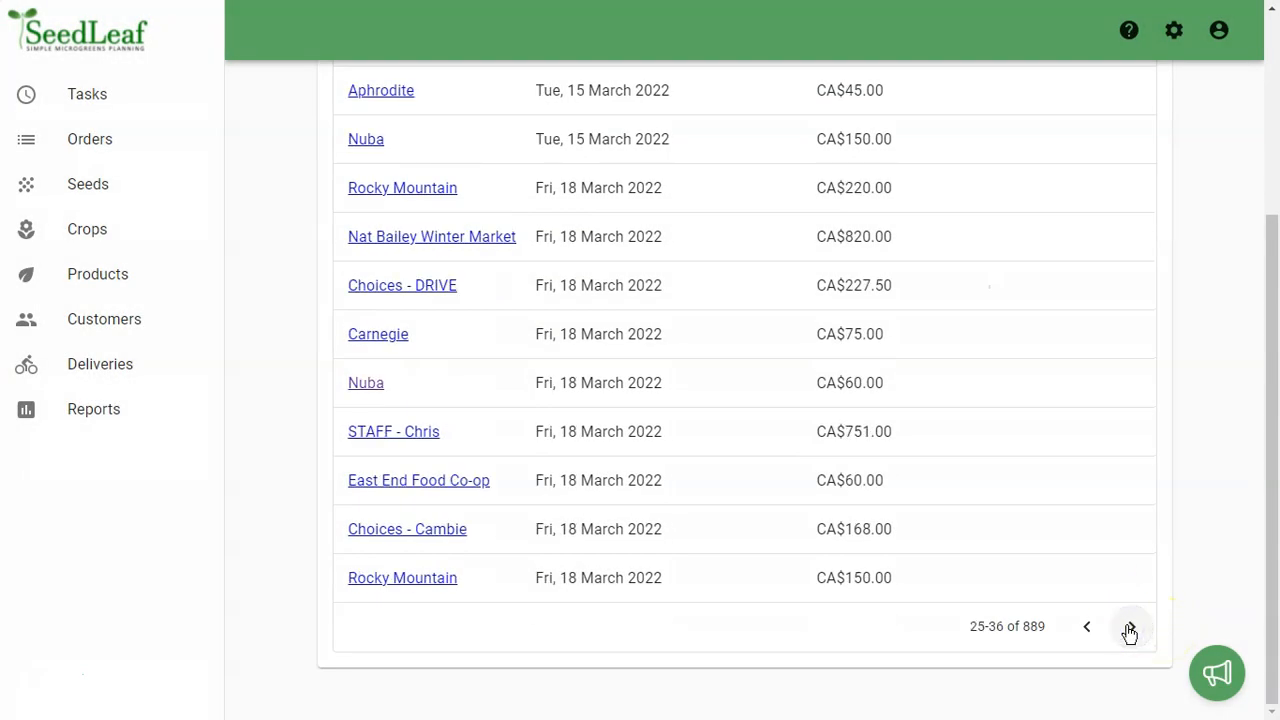
left_click(368, 385)
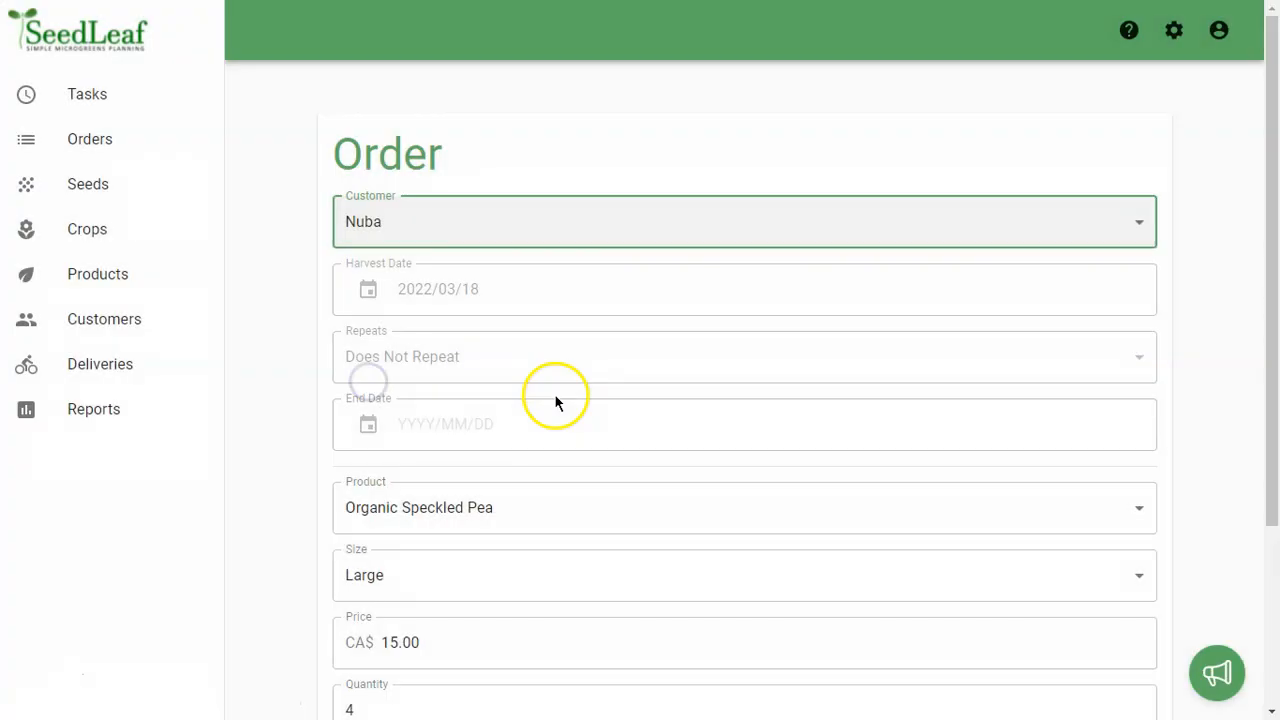
scroll(554, 393, "down", 3)
left_click(423, 440)
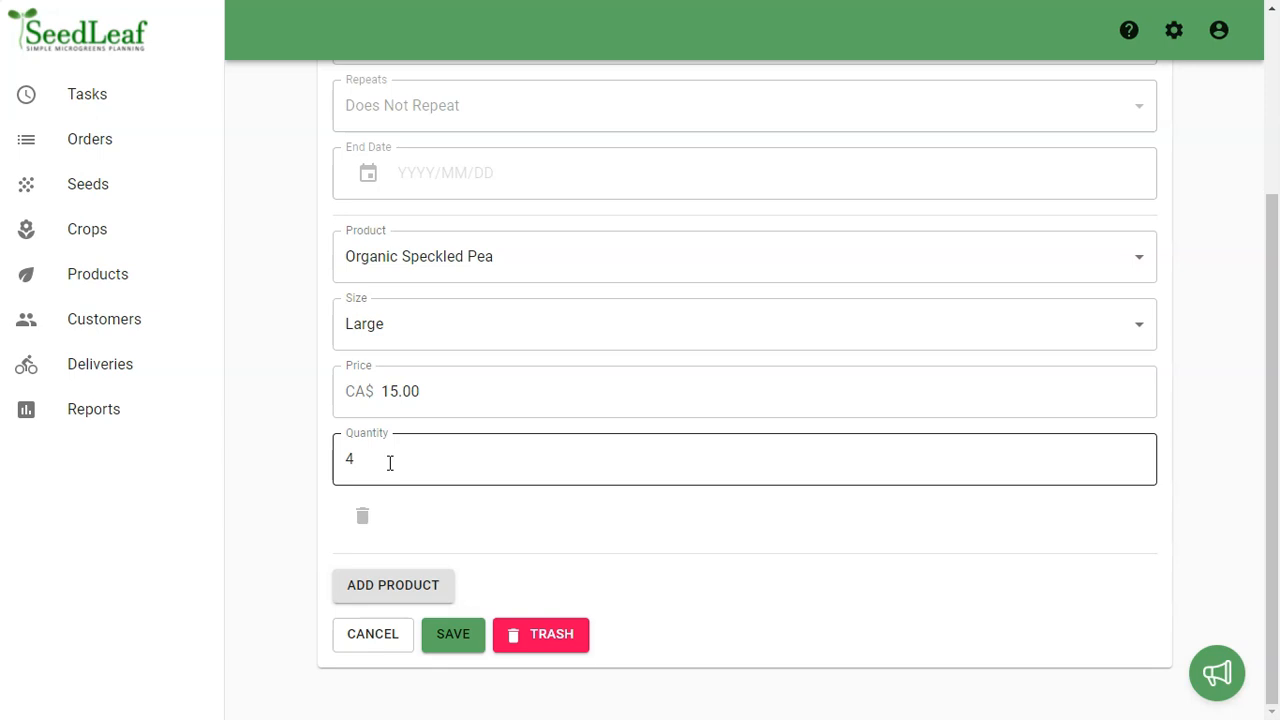
left_click(431, 553)
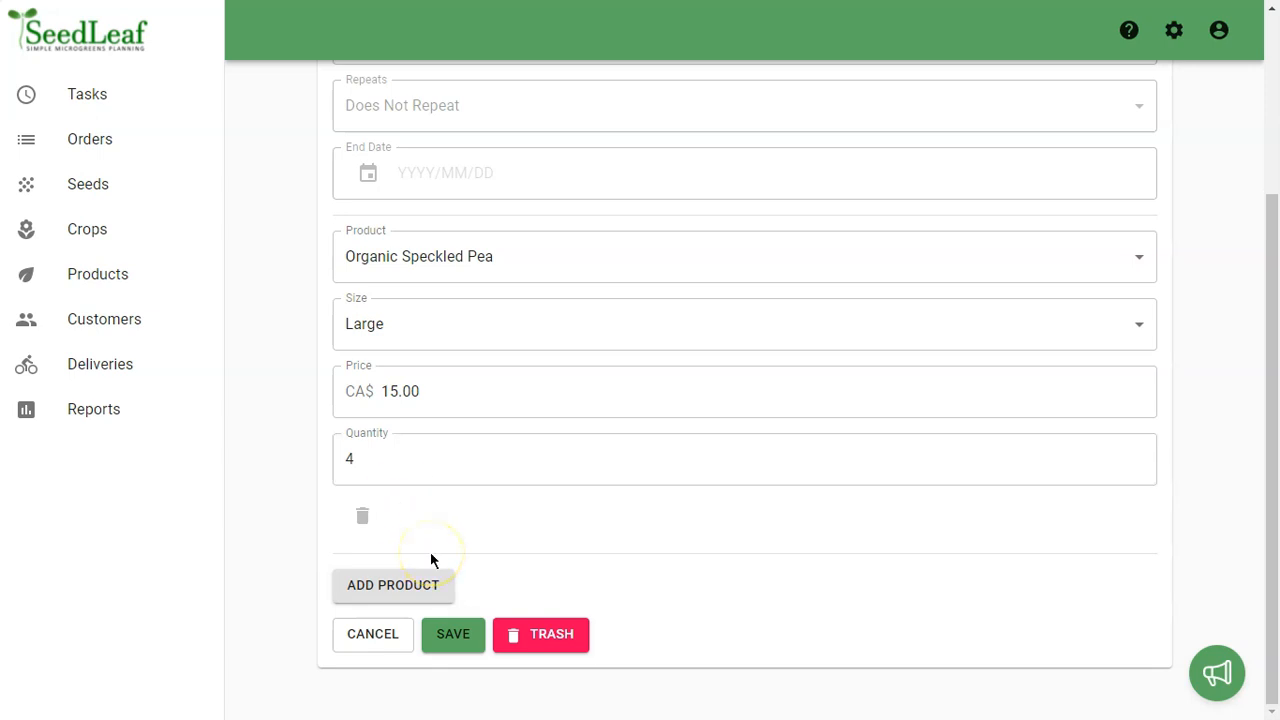
left_click(451, 634)
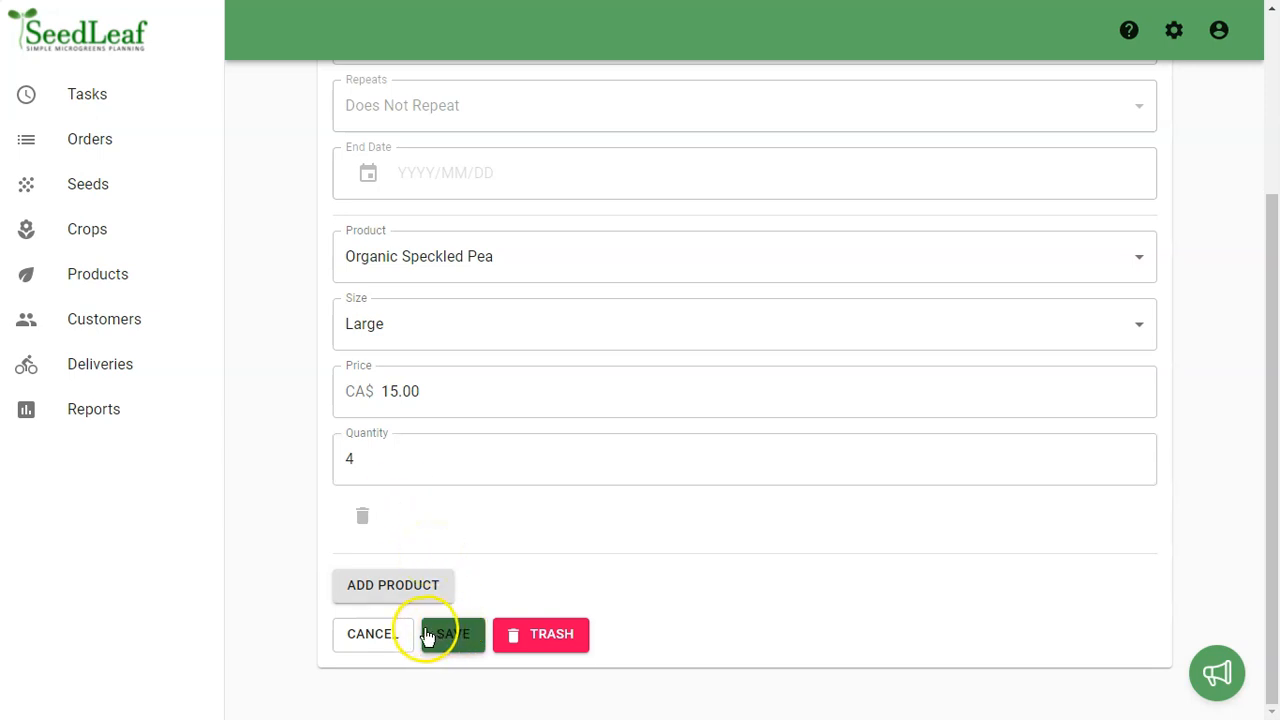